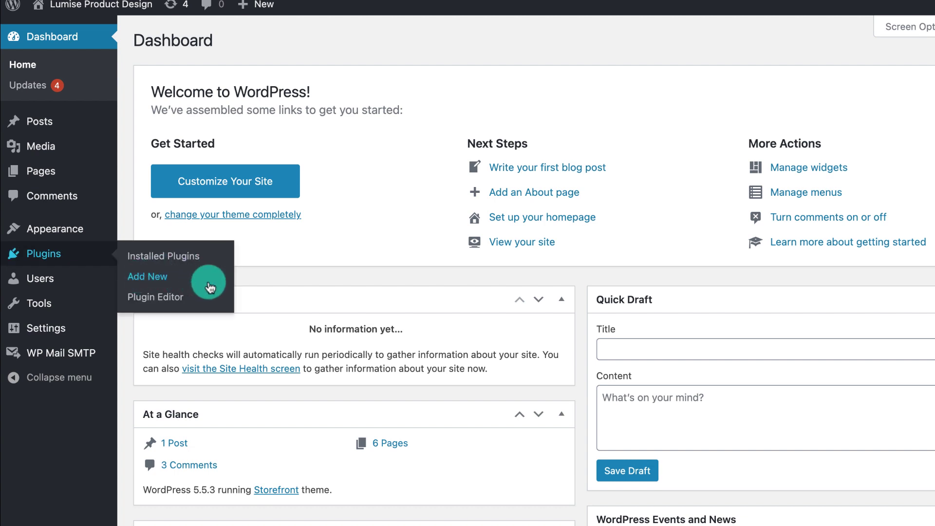
Step: Upload lumise.zip as a new plugin, install it and activate Lumise
{"action": "left_click", "coordinate": [210, 284]}
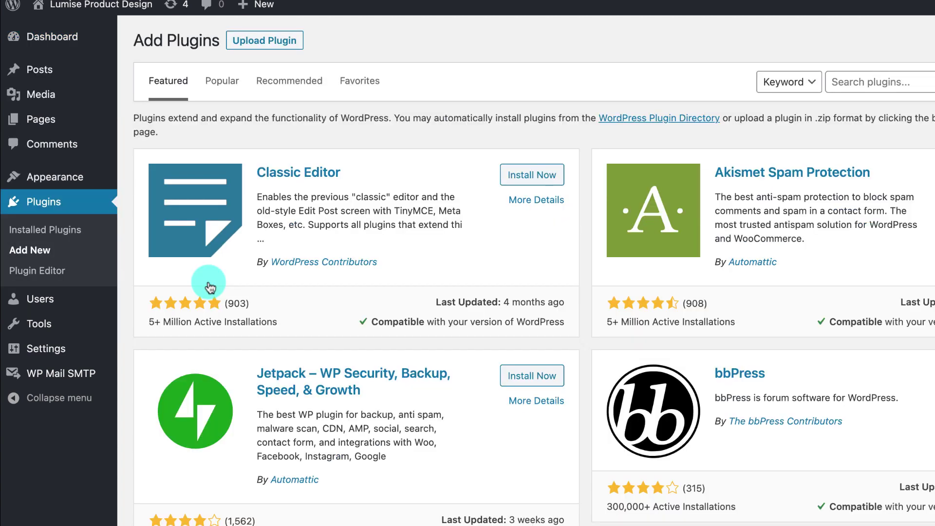
{"action": "left_click", "coordinate": [263, 40]}
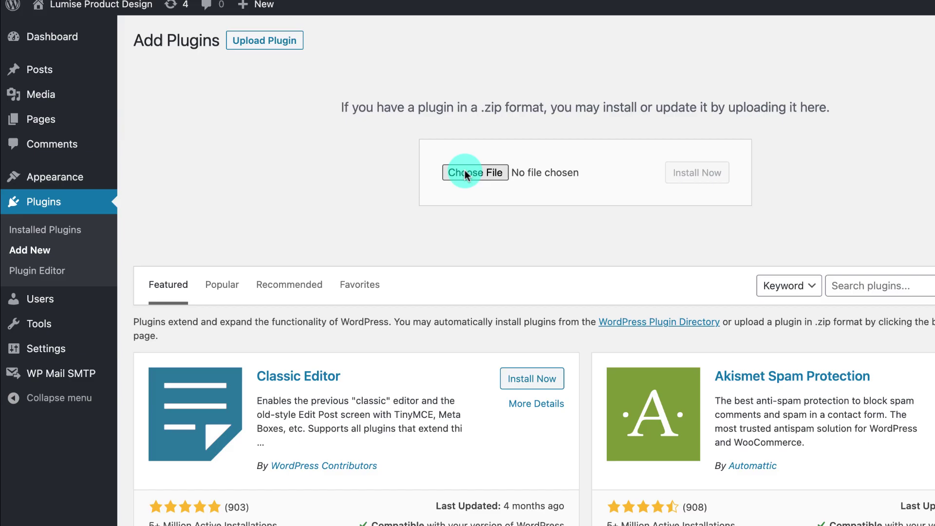
{"action": "left_click", "coordinate": [465, 171]}
{"action": "scroll", "coordinate": [403, 256], "scroll_direction": "down", "scroll_amount": 3}
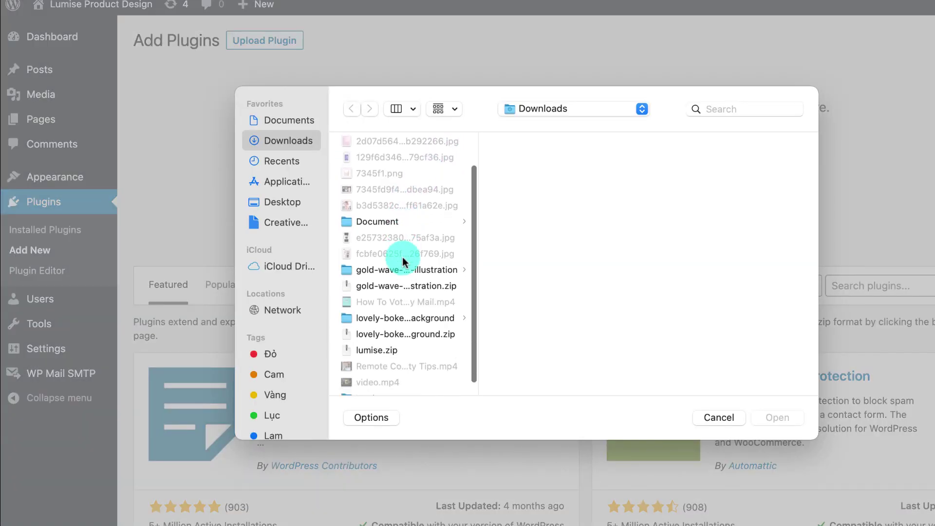
{"action": "scroll", "coordinate": [402, 257], "scroll_direction": "down", "scroll_amount": 1}
{"action": "double_click", "coordinate": [385, 332]}
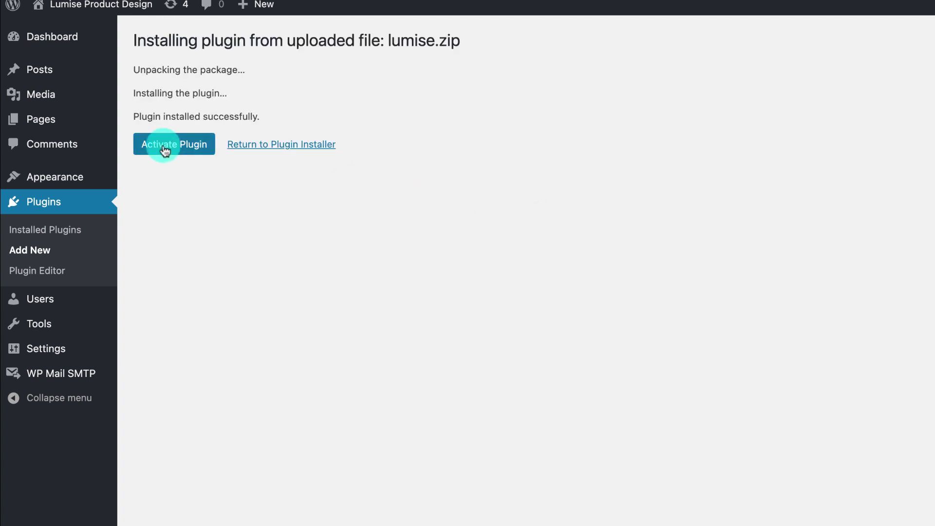
{"action": "left_click", "coordinate": [170, 145]}
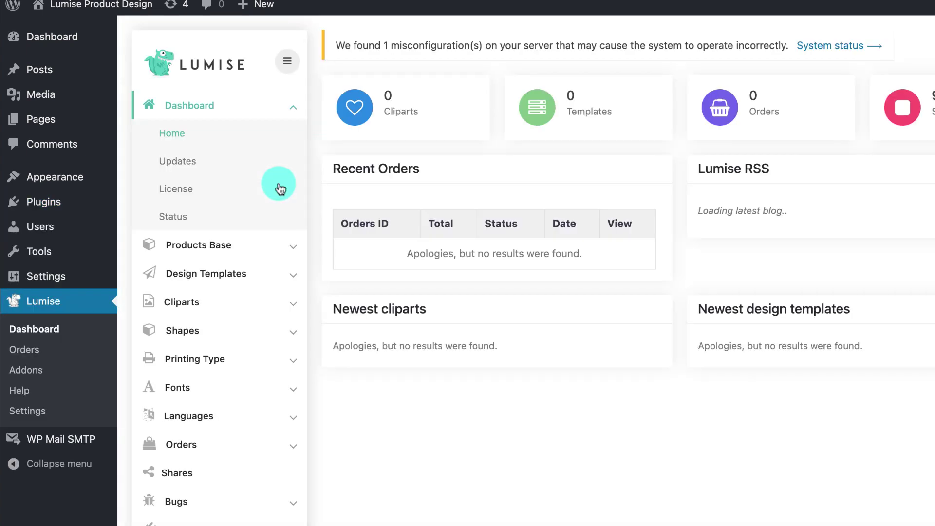
Step: Browse the Lumise Products Base, Cliparts and Shapes sidebar sections
{"action": "left_click", "coordinate": [294, 245]}
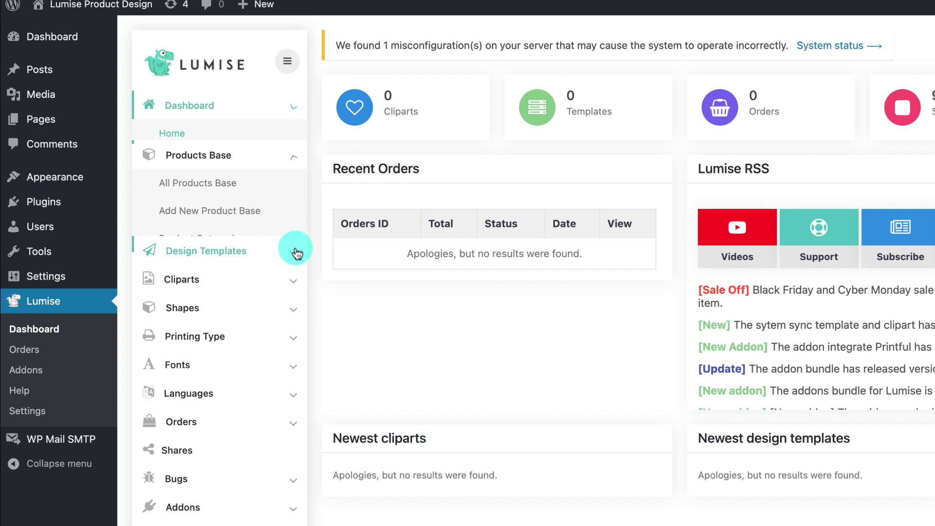
{"action": "left_click", "coordinate": [295, 318]}
{"action": "left_click", "coordinate": [294, 328]}
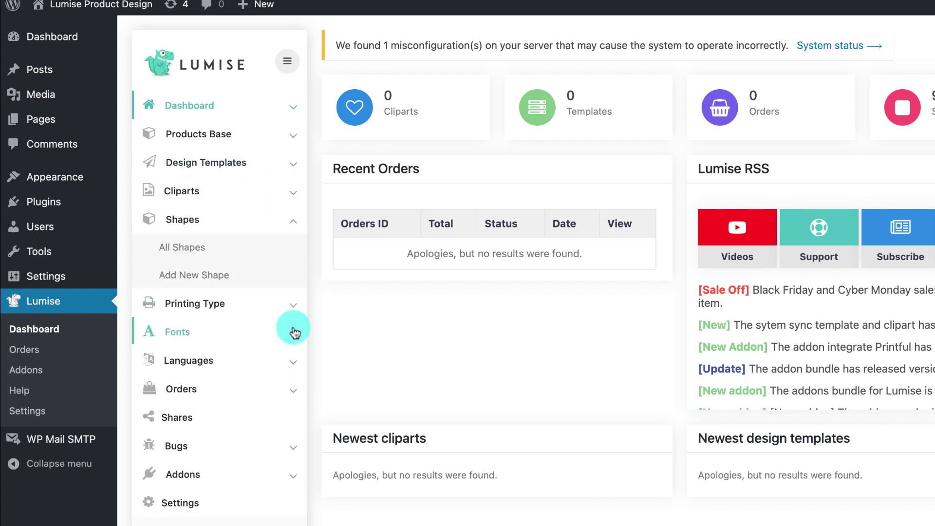
{"action": "left_click", "coordinate": [294, 221]}
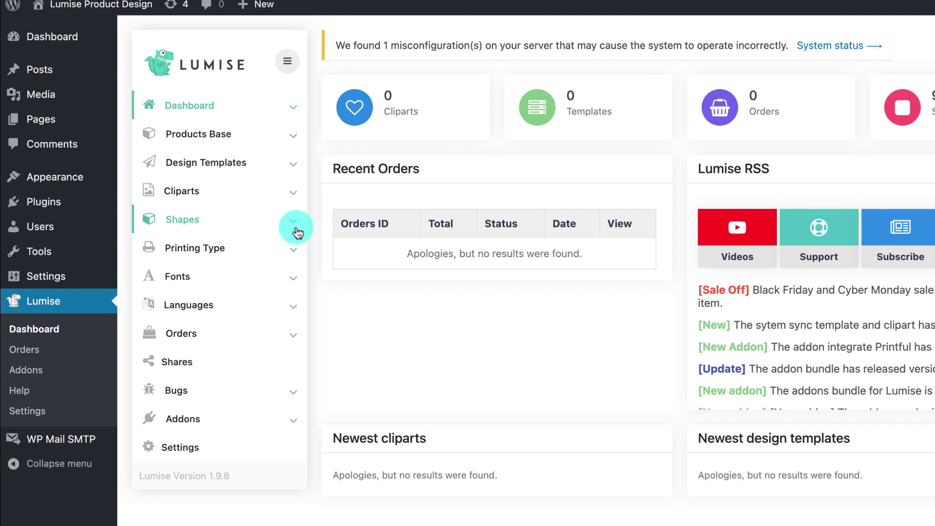
{"action": "mouse_move", "coordinate": [44, 202]}
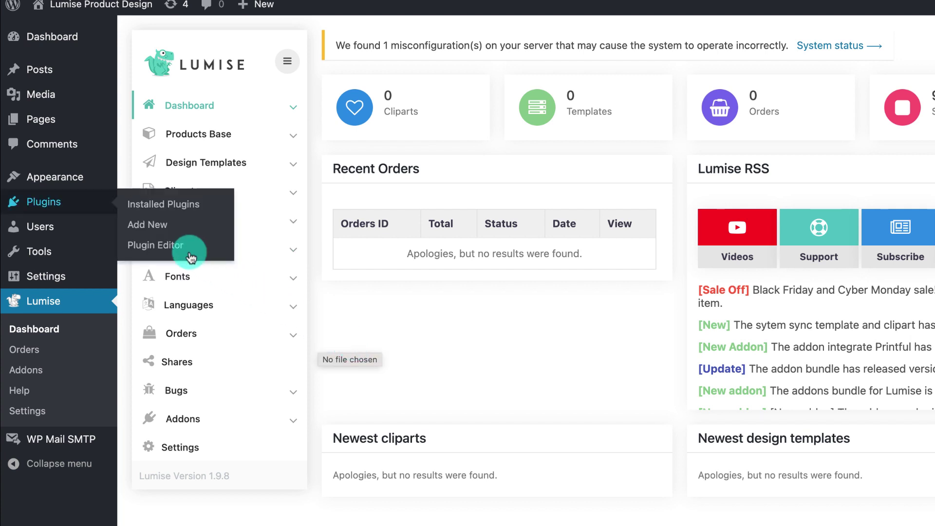
Step: Search plugins for 'woo', then install and activate WooCommerce
{"action": "left_click", "coordinate": [136, 226]}
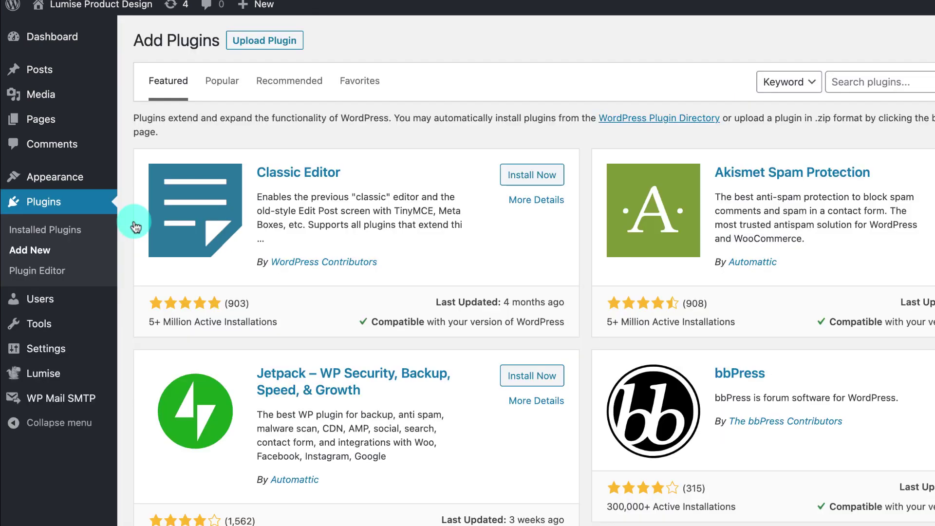
{"action": "left_click", "coordinate": [851, 82]}
{"action": "type", "text": "woo"}
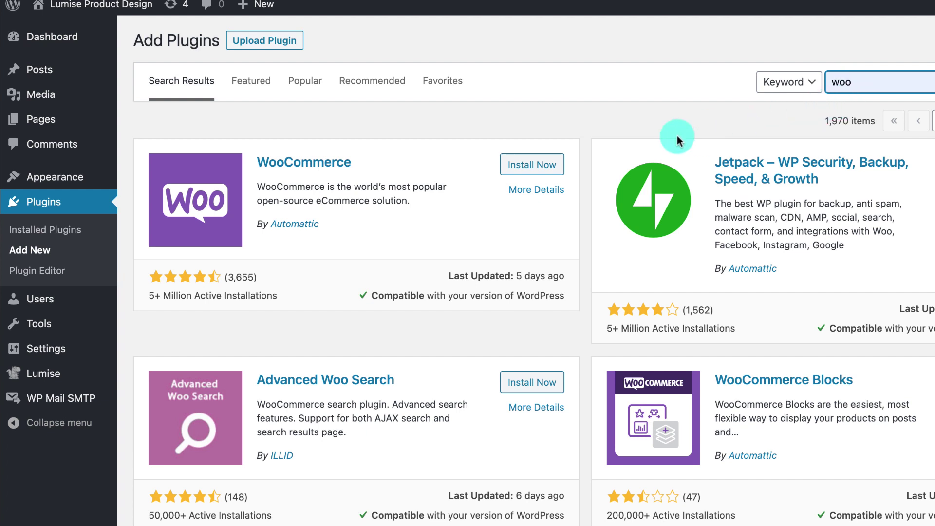
{"action": "left_click", "coordinate": [532, 164]}
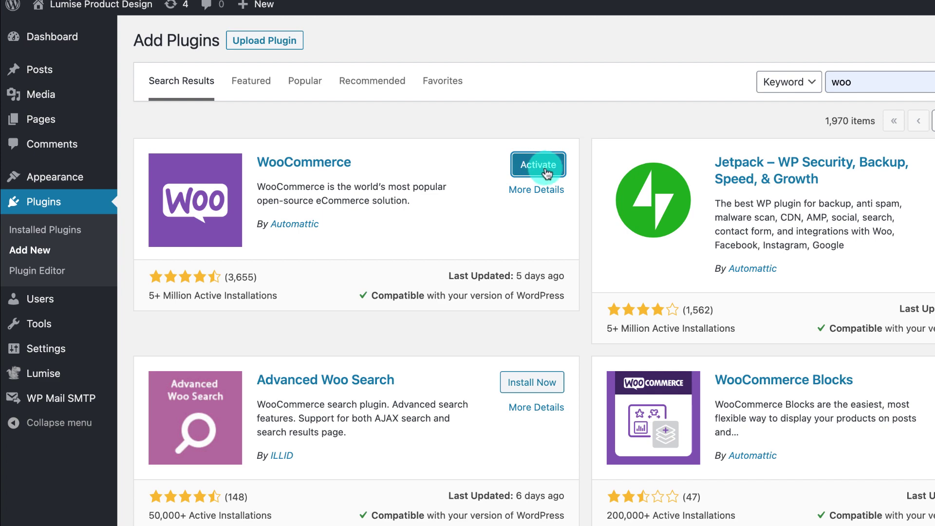
{"action": "left_click", "coordinate": [538, 165]}
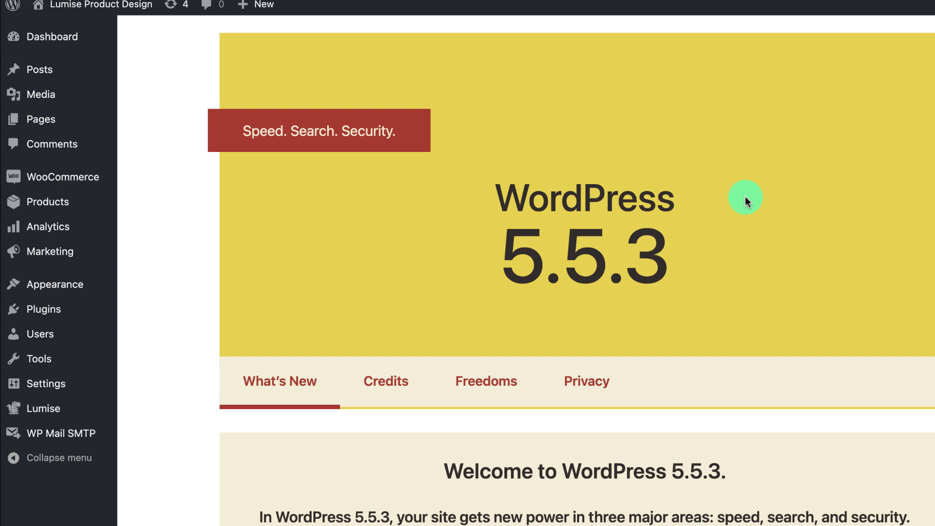
{"action": "mouse_move", "coordinate": [48, 202]}
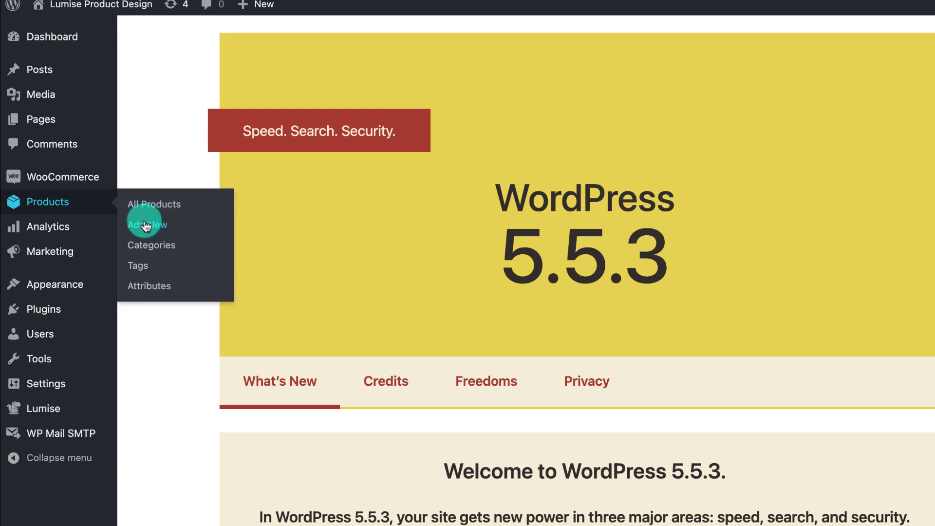
Step: Publish a simple product using the Tshirt Lumise product base, priced 10,0₫
{"action": "left_click", "coordinate": [146, 226]}
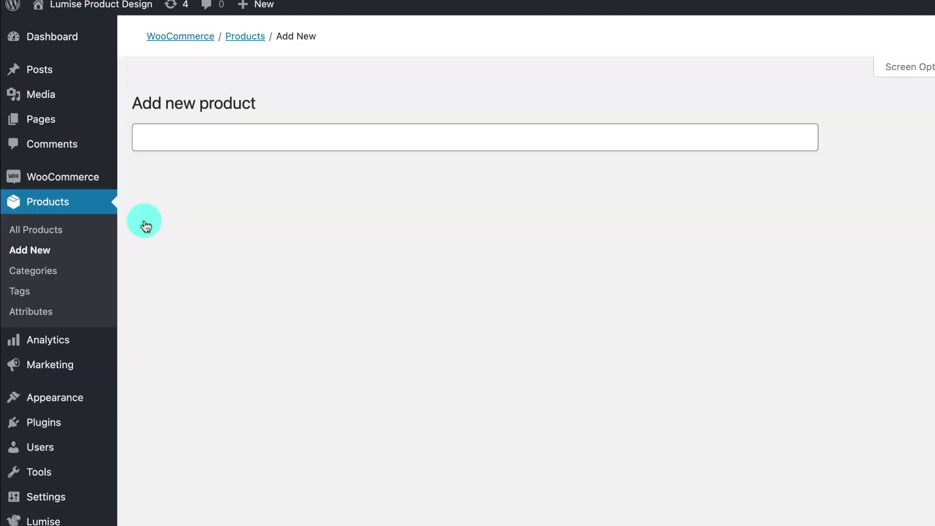
{"action": "scroll", "coordinate": [318, 274], "scroll_direction": "down", "scroll_amount": 1}
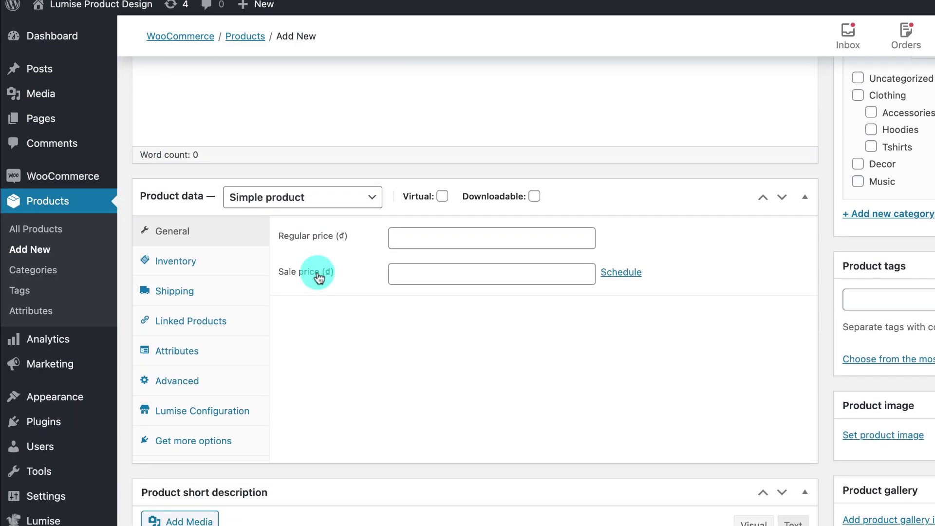
{"action": "left_click", "coordinate": [320, 201]}
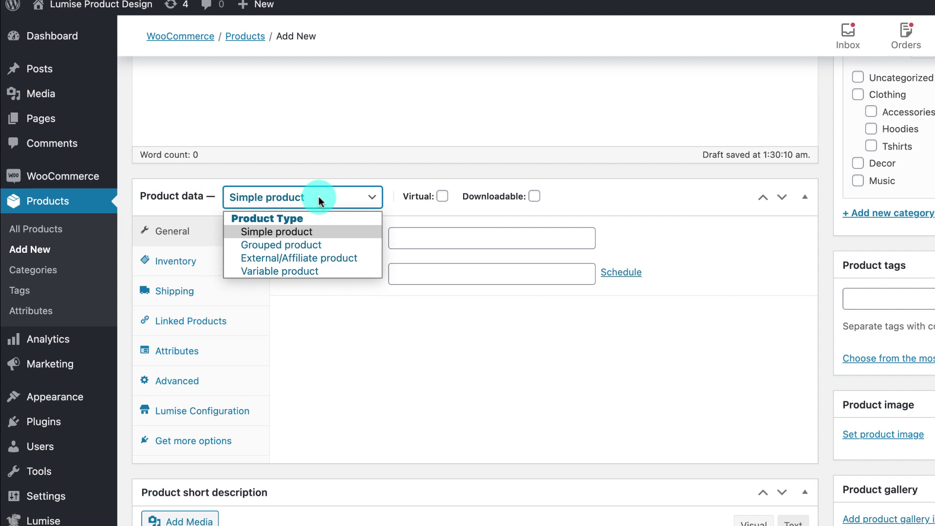
{"action": "left_click", "coordinate": [276, 232]}
{"action": "scroll", "coordinate": [274, 294], "scroll_direction": "down", "scroll_amount": 1}
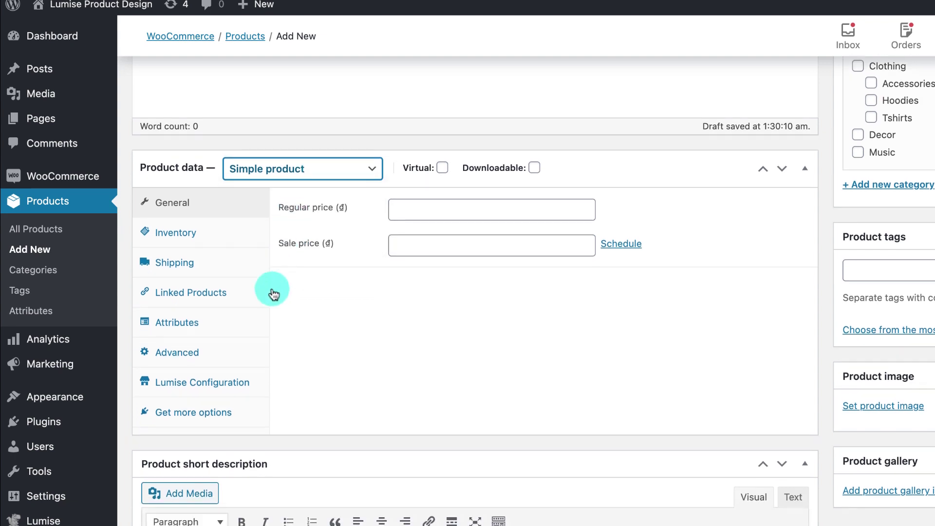
{"action": "left_click", "coordinate": [234, 382]}
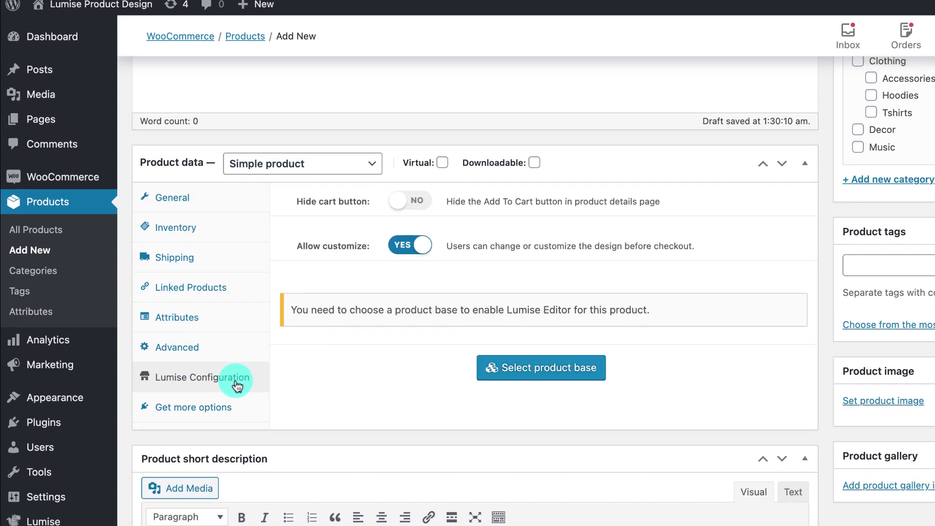
{"action": "left_click", "coordinate": [491, 370]}
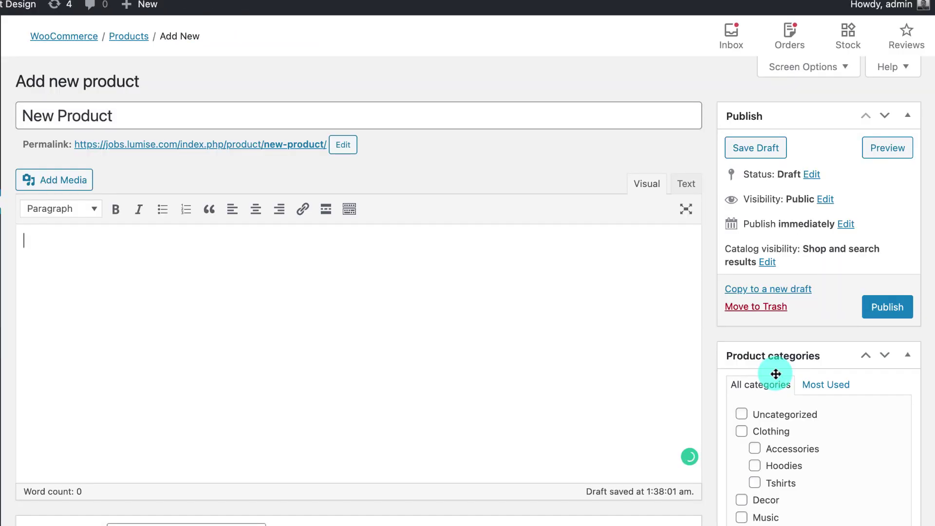
{"action": "left_click", "coordinate": [887, 307]}
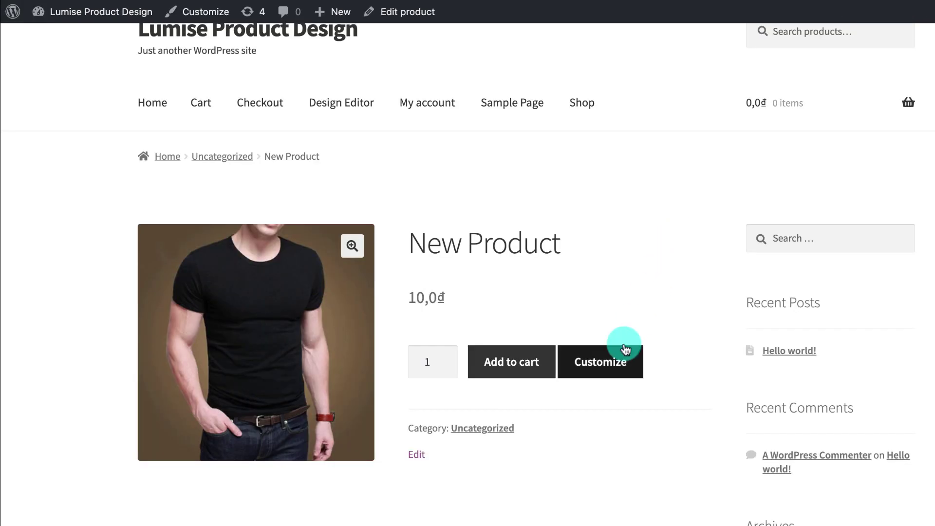
Step: Open the T-shirt in the design editor and make it deep sky blue
{"action": "left_click", "coordinate": [612, 373]}
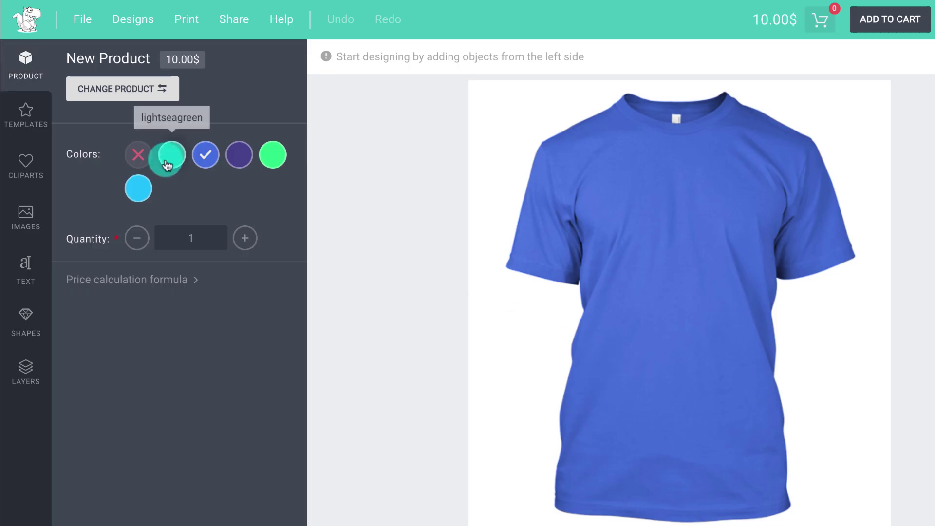
{"action": "left_click", "coordinate": [173, 154]}
{"action": "left_click", "coordinate": [273, 155]}
{"action": "left_click", "coordinate": [139, 188]}
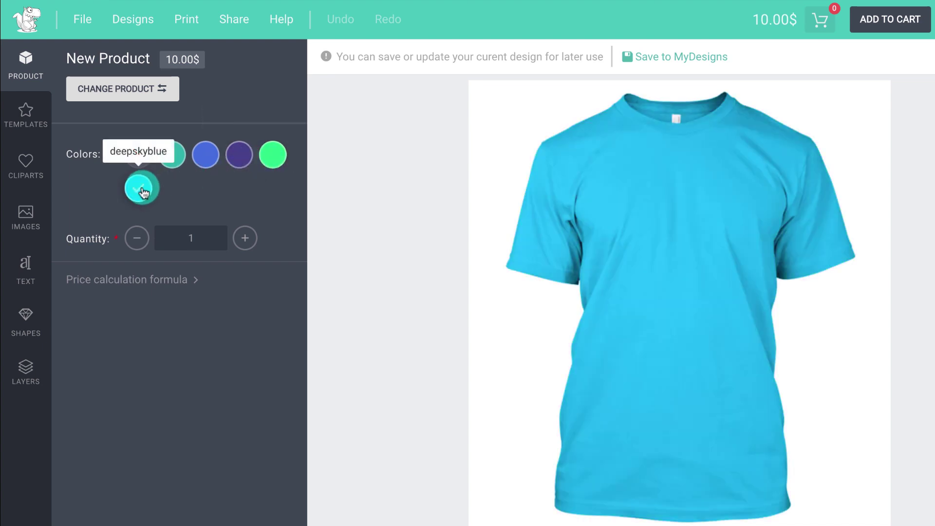
Step: Place the cat clipart high on the shirt with Bridge text below it
{"action": "left_click", "coordinate": [25, 165]}
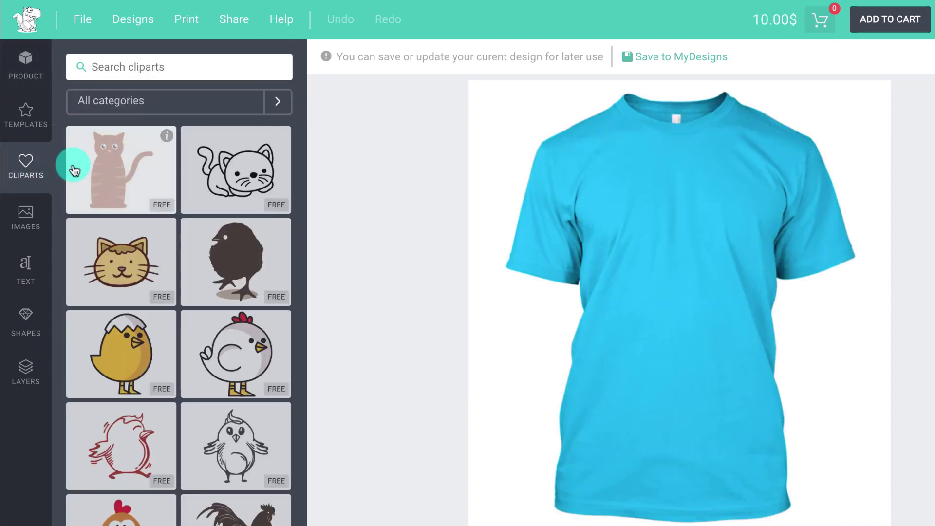
{"action": "left_click", "coordinate": [122, 169]}
{"action": "left_click_drag", "start_coordinate": [626, 316], "coordinate": [642, 282]}
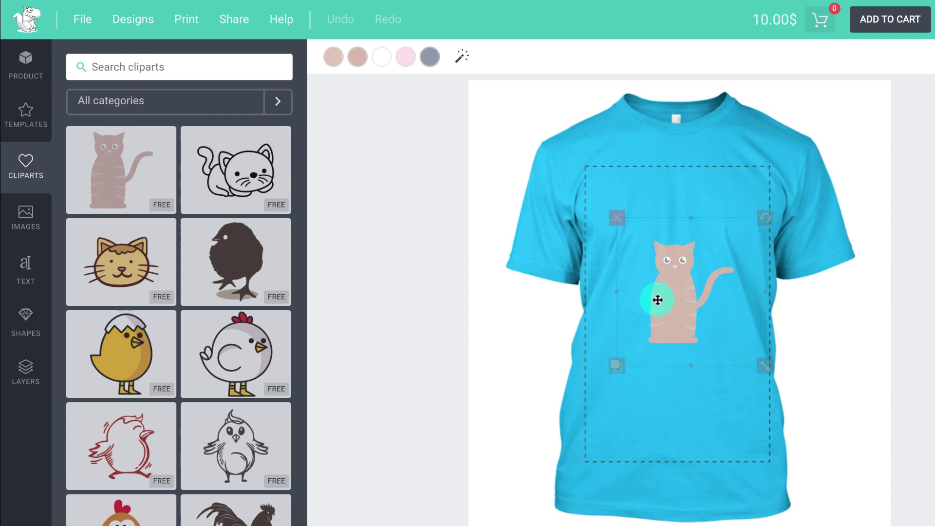
{"action": "left_click", "coordinate": [26, 325]}
{"action": "left_click", "coordinate": [25, 271]}
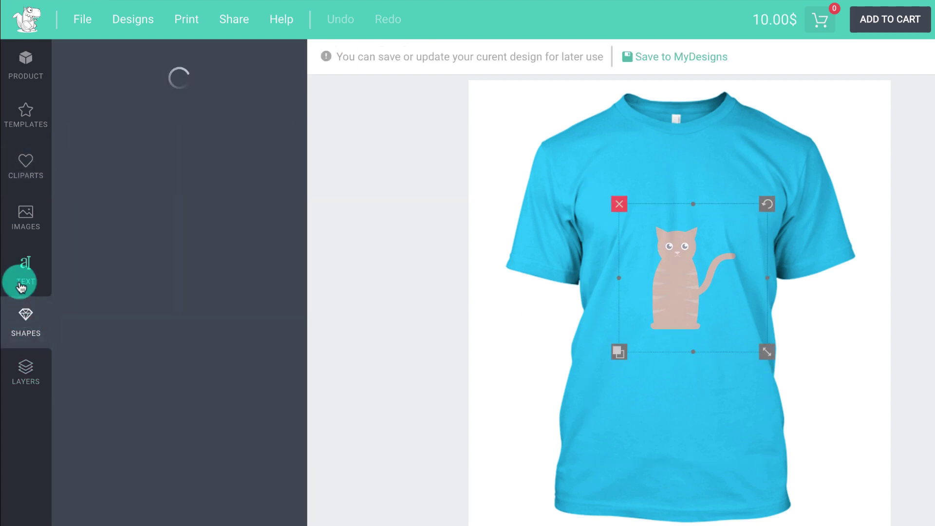
{"action": "left_click", "coordinate": [176, 223]}
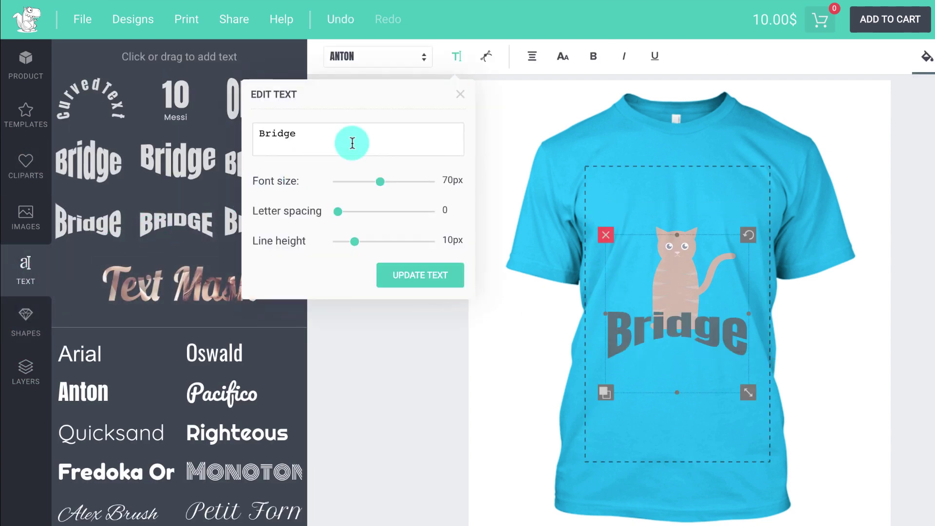
{"action": "left_click", "coordinate": [461, 94]}
{"action": "mouse_move", "coordinate": [676, 332]}
{"action": "left_mouse_down"}
{"action": "mouse_move", "coordinate": [675, 418]}
{"action": "mouse_move", "coordinate": [683, 394]}
{"action": "left_mouse_up"}
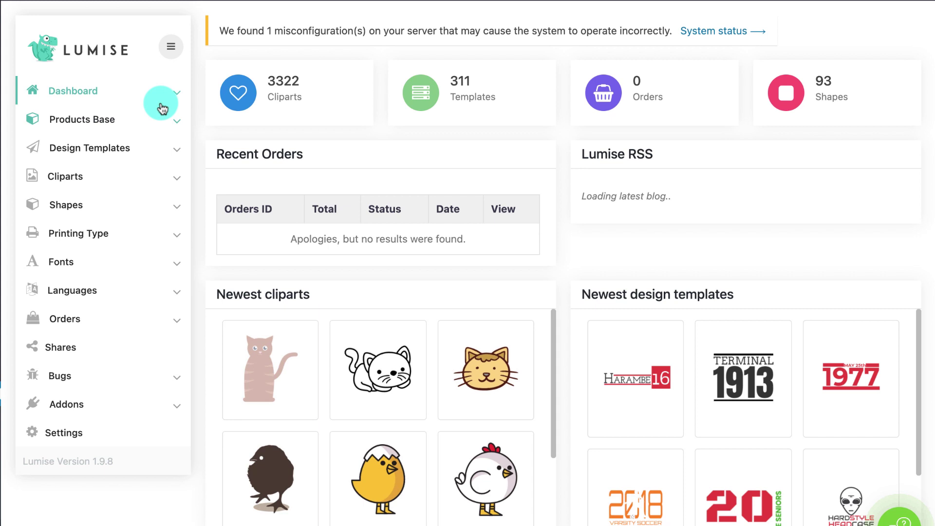
Step: Add a new product base whose design stage uses a newly uploaded T-shirt image
{"action": "left_click", "coordinate": [165, 119]}
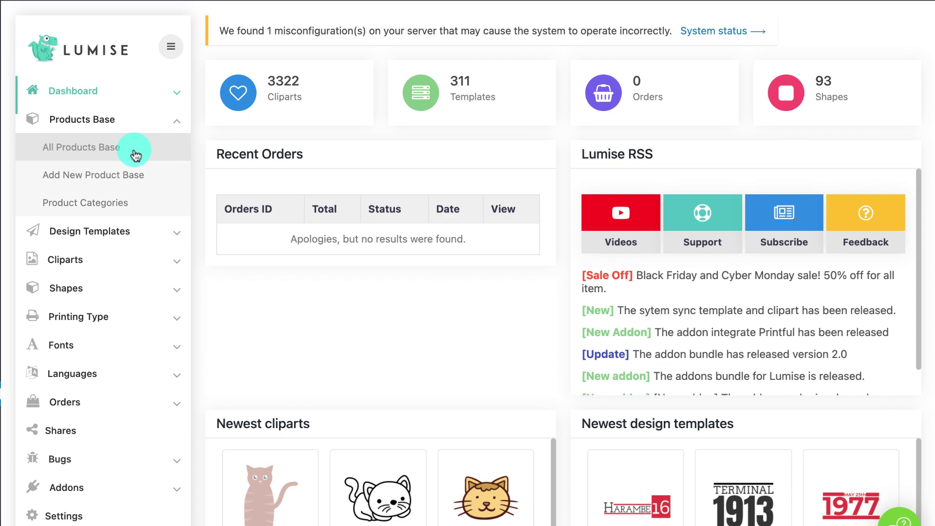
{"action": "left_click", "coordinate": [176, 179]}
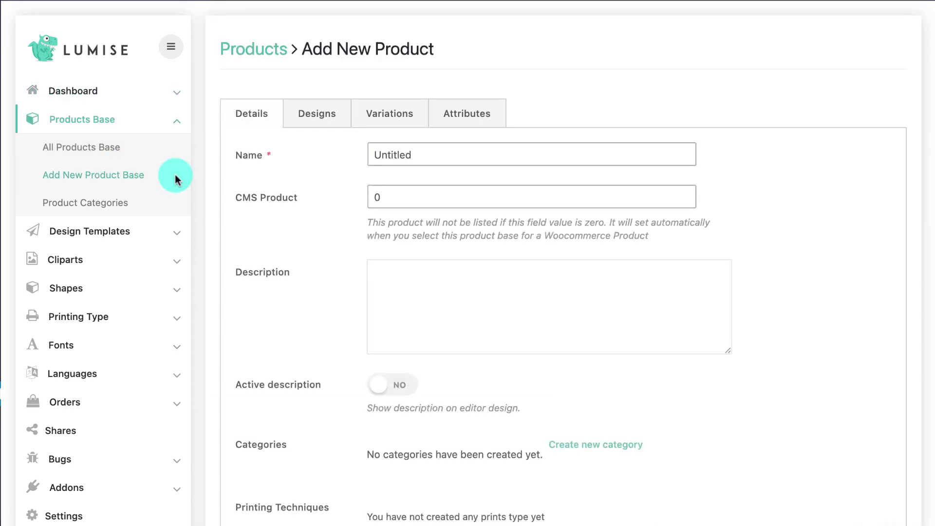
{"action": "left_click", "coordinate": [316, 113]}
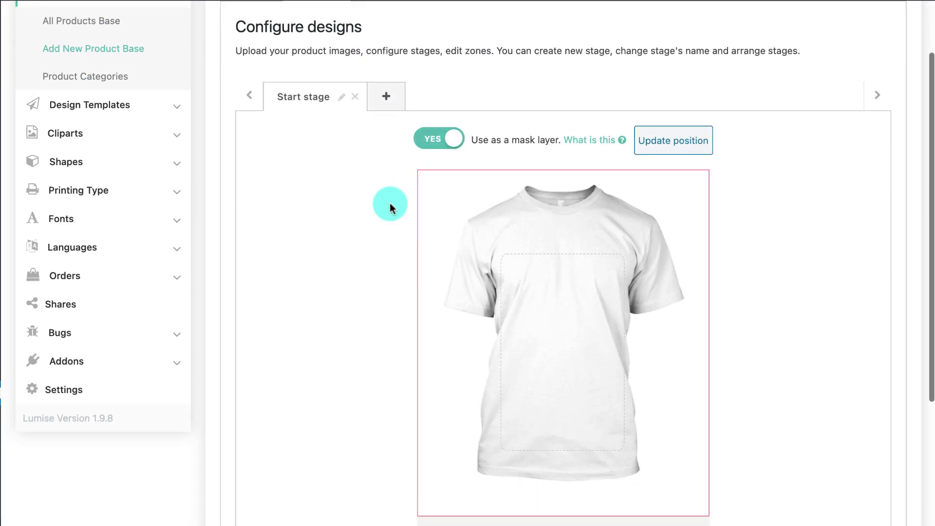
{"action": "scroll", "coordinate": [390, 202], "scroll_direction": "down", "scroll_amount": 5}
{"action": "left_click", "coordinate": [543, 474]}
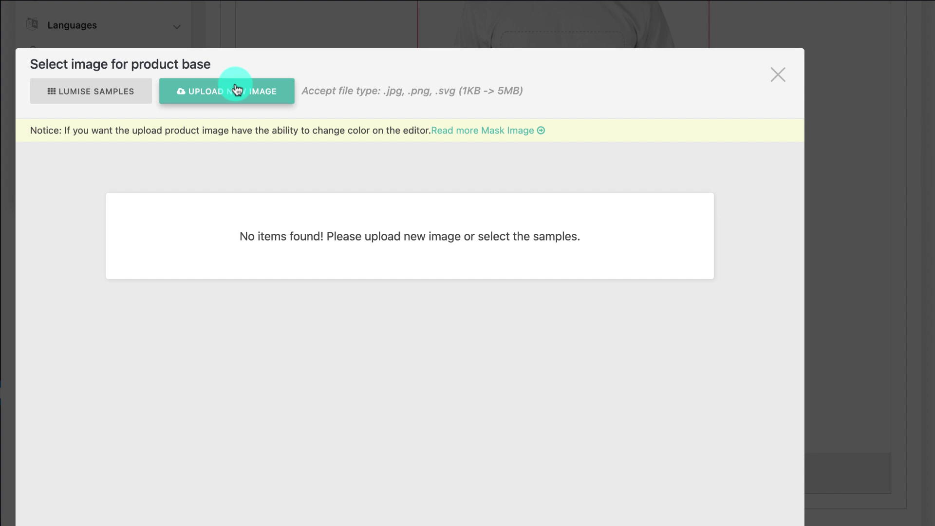
{"action": "left_click", "coordinate": [236, 90]}
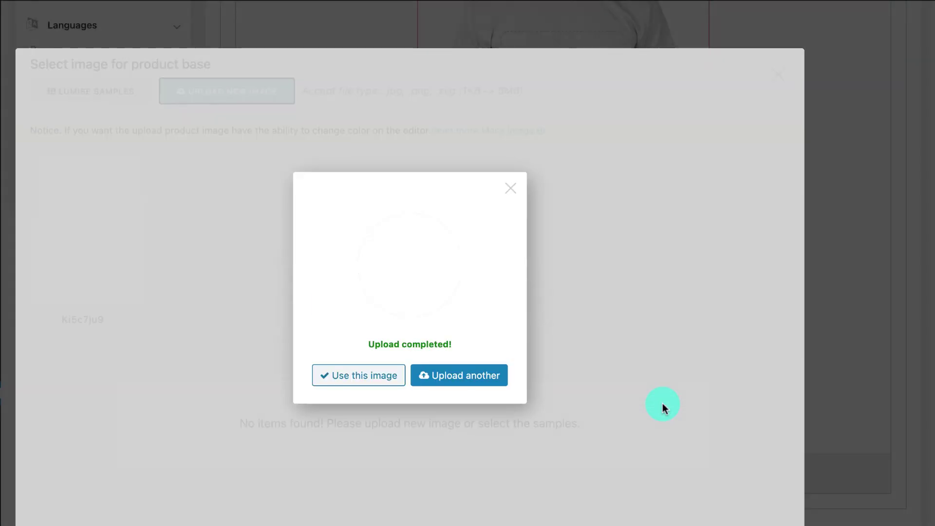
{"action": "left_click", "coordinate": [362, 375]}
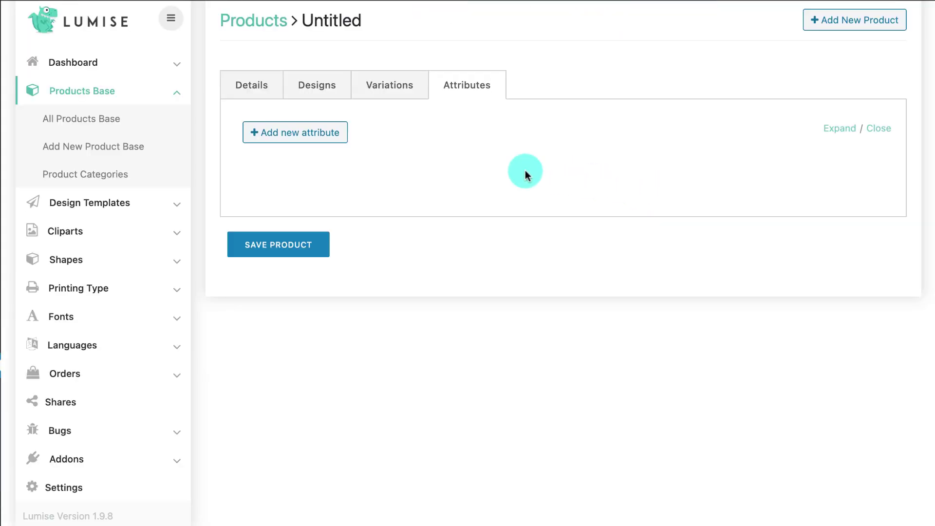
Step: Add a new product attribute named Product Color
{"action": "left_click", "coordinate": [315, 132]}
{"action": "left_click", "coordinate": [266, 226]}
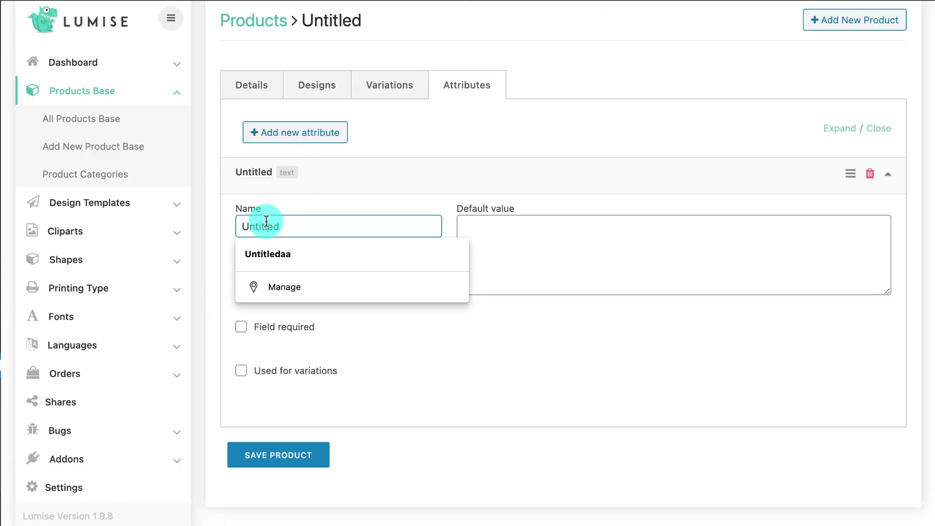
{"action": "double_click", "coordinate": [266, 226]}
{"action": "type", "text": "P"}
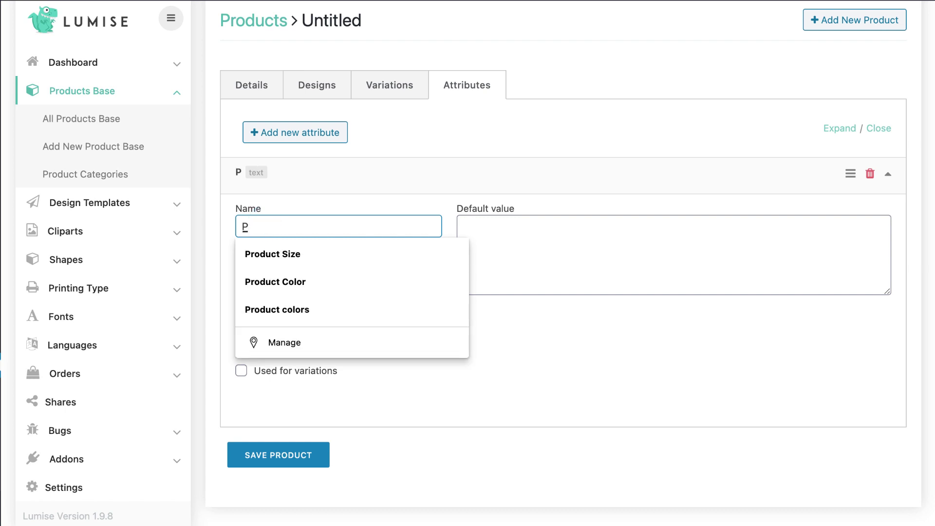
{"action": "left_click", "coordinate": [314, 282]}
{"action": "left_click", "coordinate": [305, 326]}
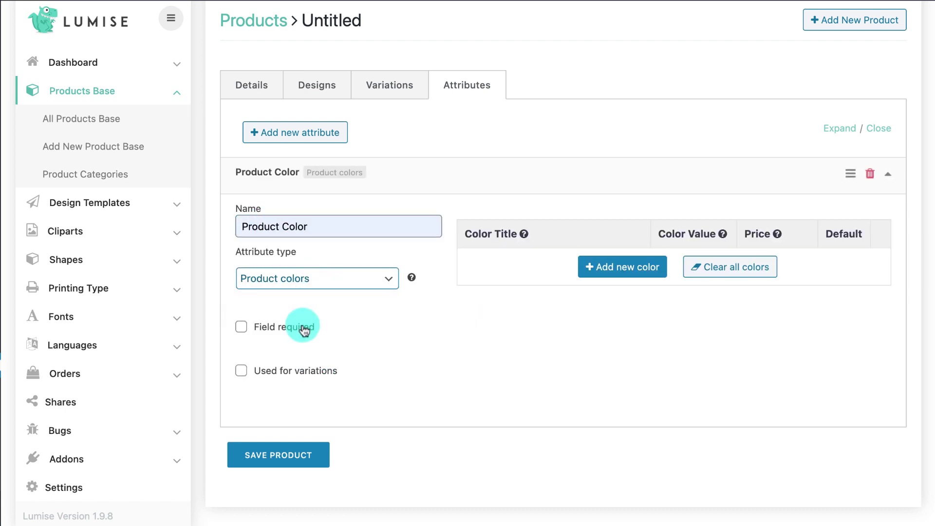
Step: Add Springgreen and Deepskyblue colours and enter the springgreen price of 10
{"action": "left_click", "coordinate": [621, 267]}
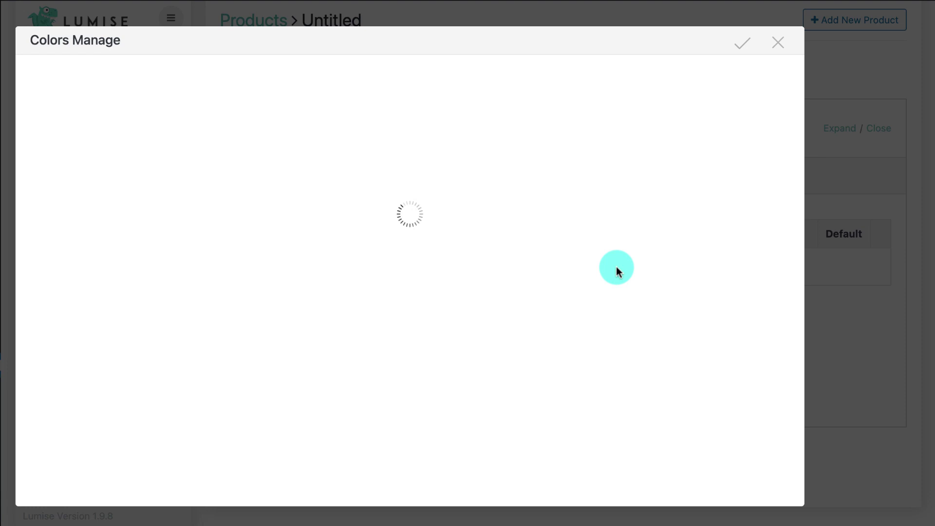
{"action": "left_click", "coordinate": [483, 114]}
{"action": "left_click", "coordinate": [614, 114]}
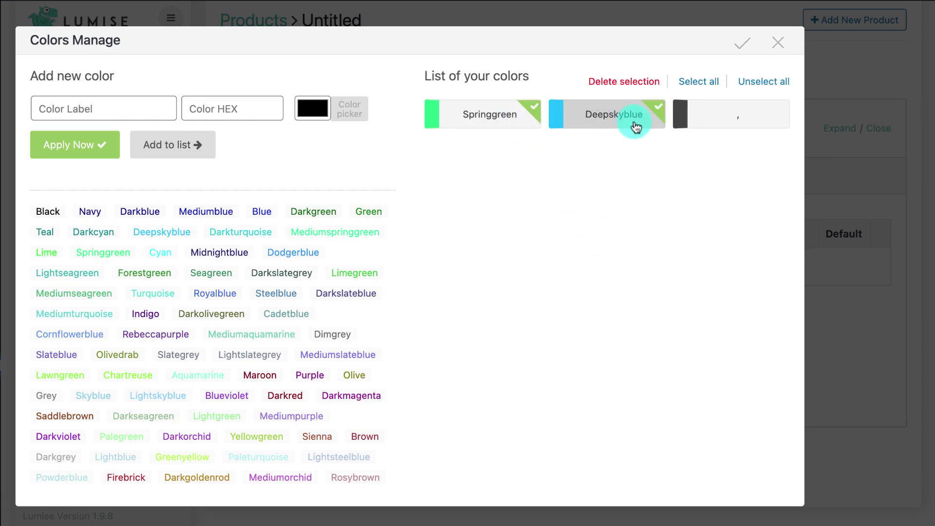
{"action": "left_click", "coordinate": [742, 43]}
{"action": "left_click", "coordinate": [776, 267]}
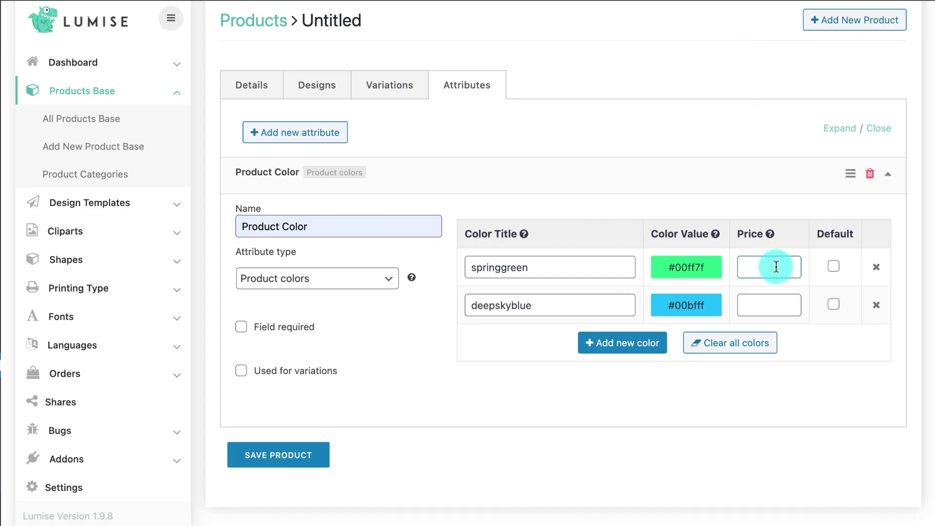
{"action": "type", "text": "10"}
{"action": "left_click", "coordinate": [768, 305]}
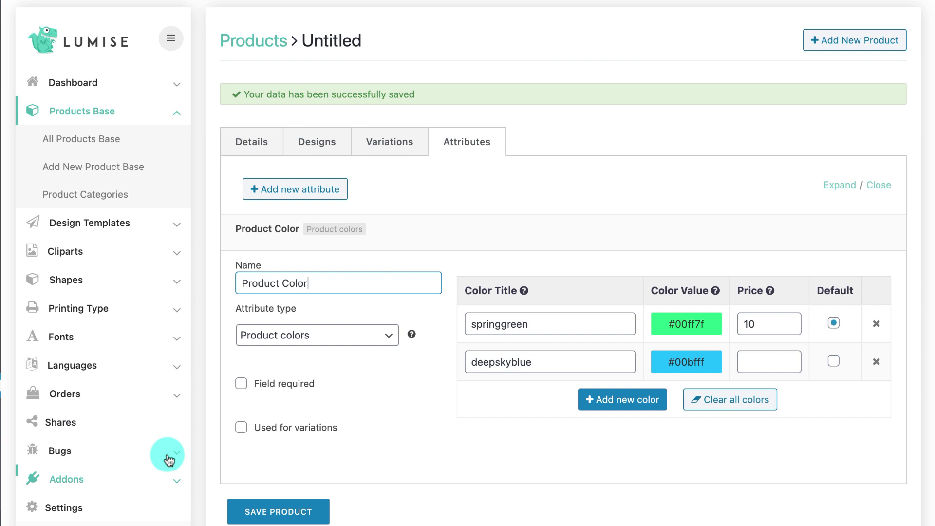
Step: Try the deep-purple theme colour in Lumise settings, then revert to mint
{"action": "left_click", "coordinate": [101, 512]}
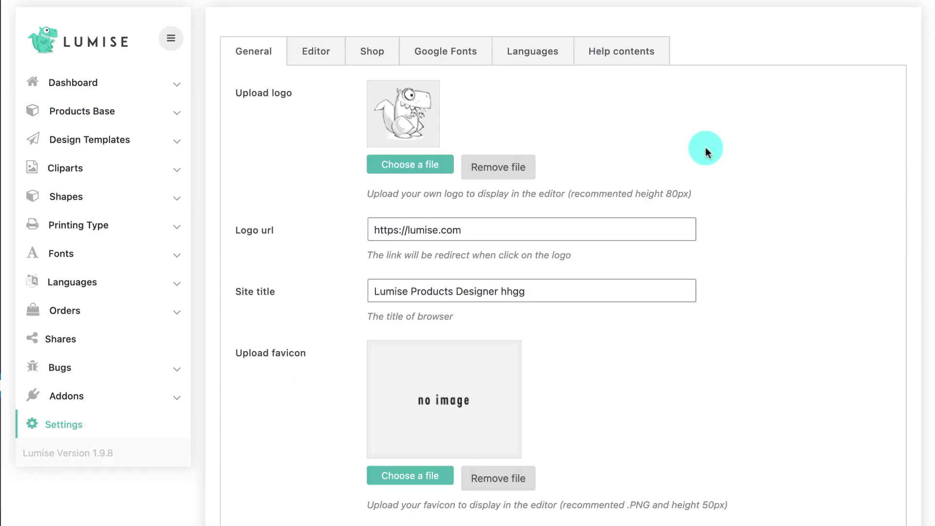
{"action": "scroll", "coordinate": [705, 147], "scroll_direction": "down", "scroll_amount": 2}
{"action": "scroll", "coordinate": [705, 147], "scroll_direction": "down", "scroll_amount": 2}
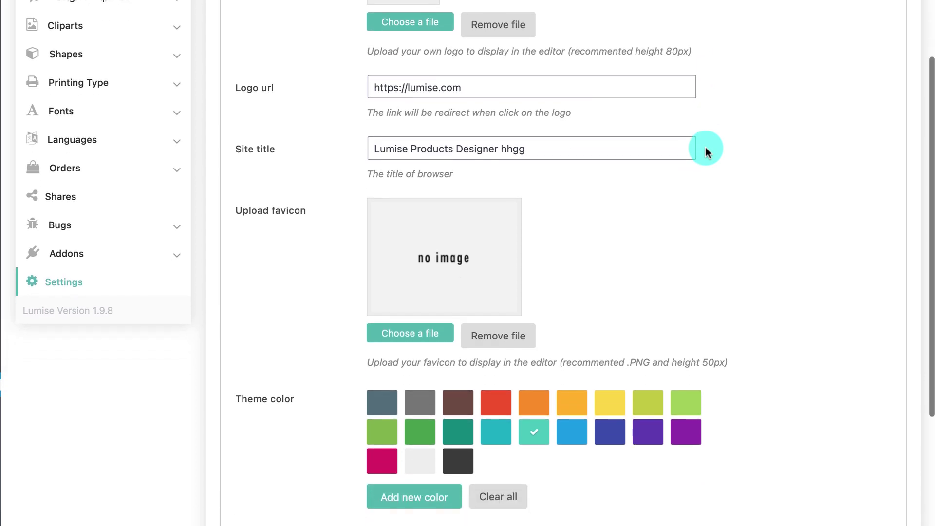
{"action": "scroll", "coordinate": [705, 147], "scroll_direction": "down", "scroll_amount": 2}
{"action": "scroll", "coordinate": [706, 148], "scroll_direction": "down", "scroll_amount": 1}
{"action": "scroll", "coordinate": [705, 147], "scroll_direction": "down", "scroll_amount": 2}
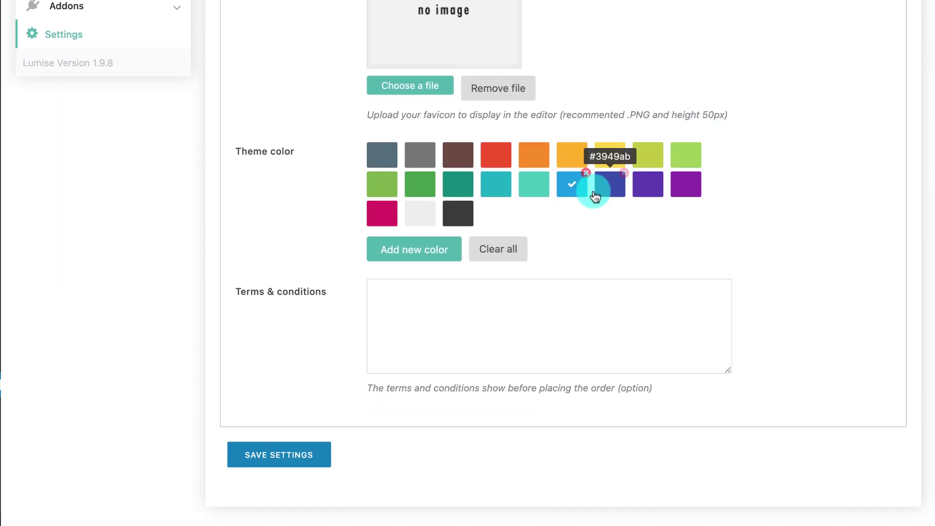
{"action": "left_click", "coordinate": [648, 185]}
{"action": "left_click", "coordinate": [533, 184]}
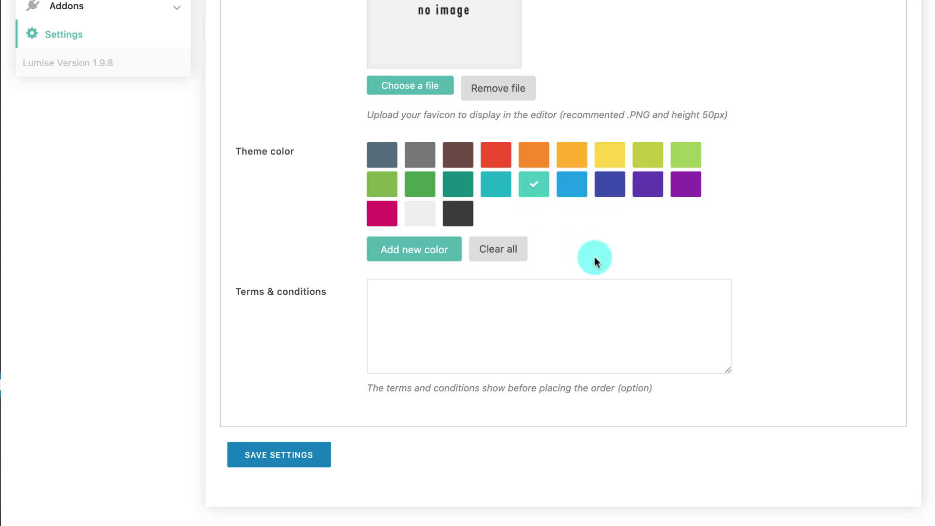
{"action": "scroll", "coordinate": [593, 256], "scroll_direction": "up", "scroll_amount": 3}
{"action": "scroll", "coordinate": [594, 256], "scroll_direction": "up", "scroll_amount": 5}
Step: Create a new Chinese language
{"action": "left_click", "coordinate": [533, 59]}
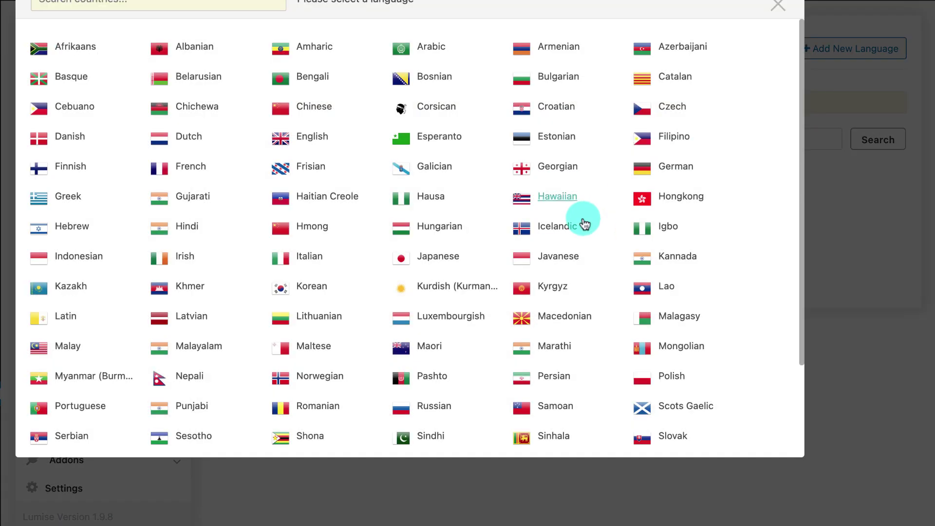
{"action": "scroll", "coordinate": [584, 222], "scroll_direction": "down", "scroll_amount": 2}
{"action": "scroll", "coordinate": [585, 223], "scroll_direction": "up", "scroll_amount": 2}
{"action": "left_click", "coordinate": [314, 106]}
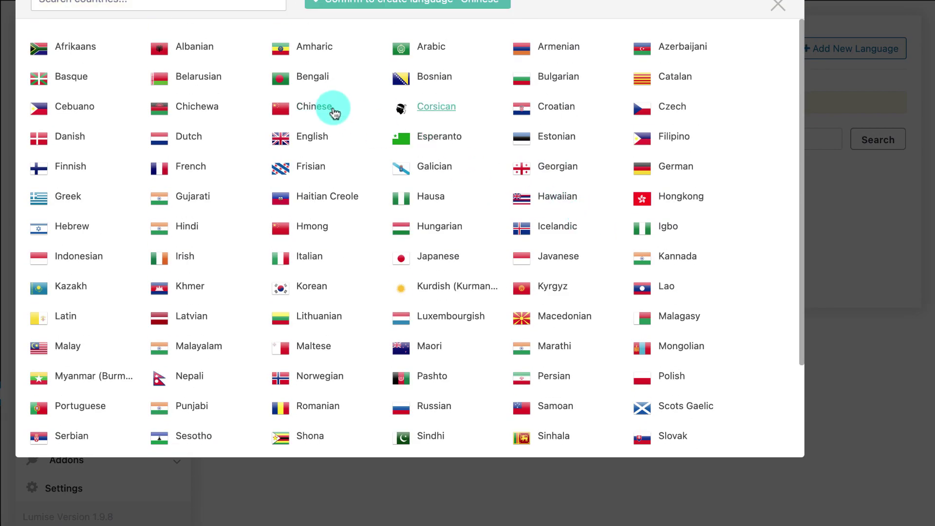
{"action": "left_click", "coordinate": [470, 6]}
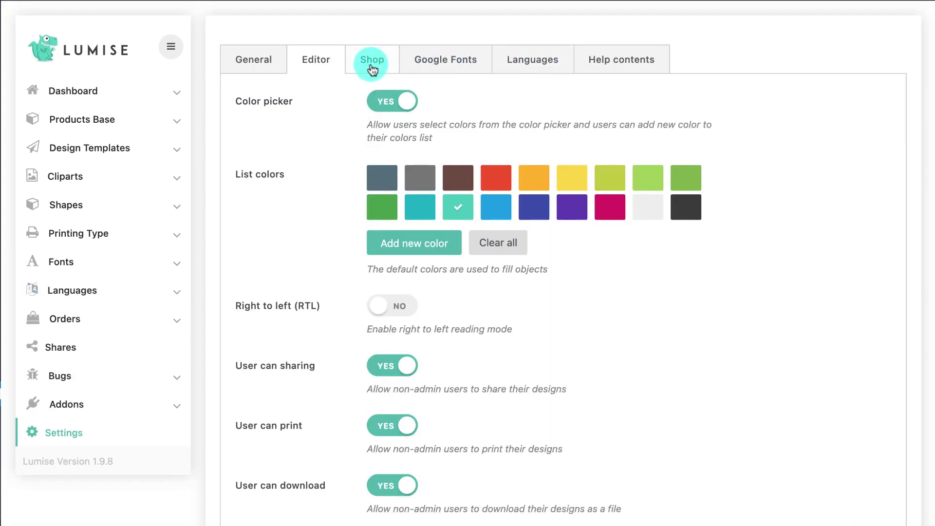
Step: View the Shop, Google Fonts and Help contents settings
{"action": "left_click", "coordinate": [372, 64]}
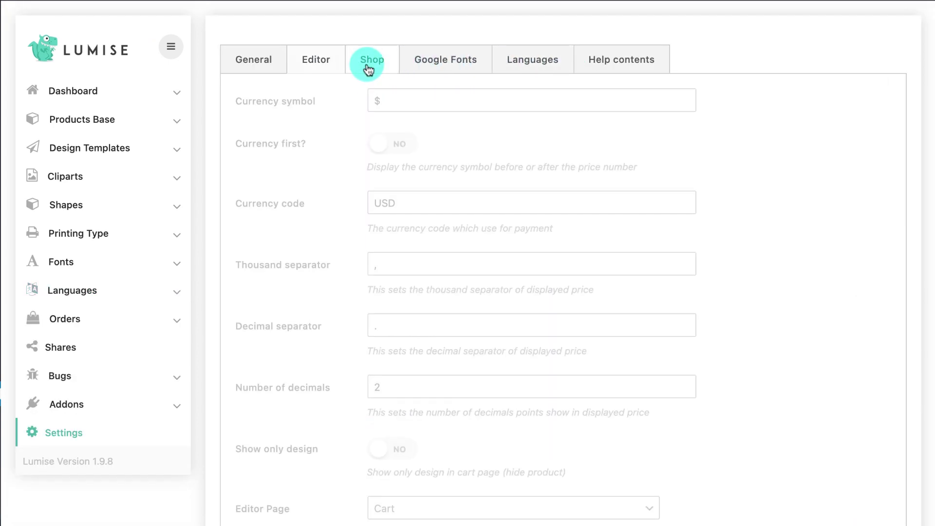
{"action": "left_click", "coordinate": [446, 59]}
{"action": "left_click", "coordinate": [643, 62]}
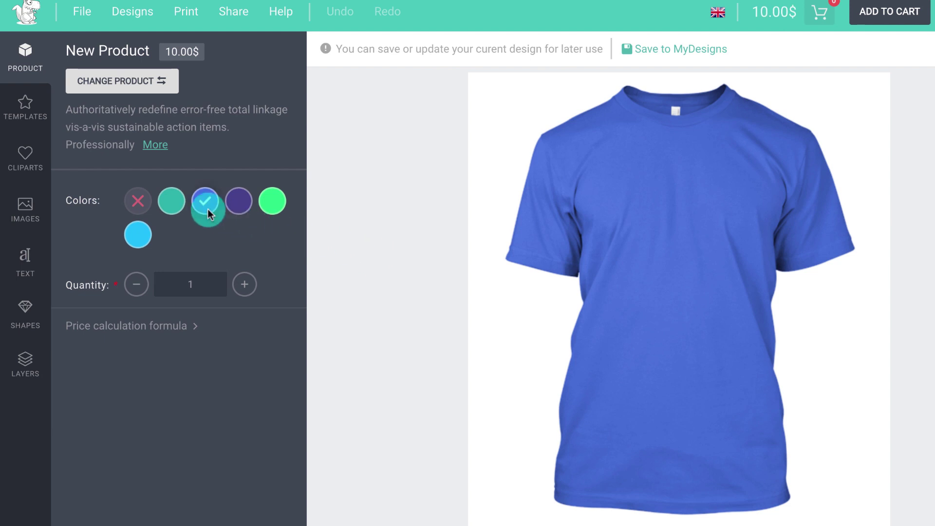
Step: Put the red chicken clipart on a teal T-shirt, add it to cart and check out
{"action": "left_click", "coordinate": [171, 202]}
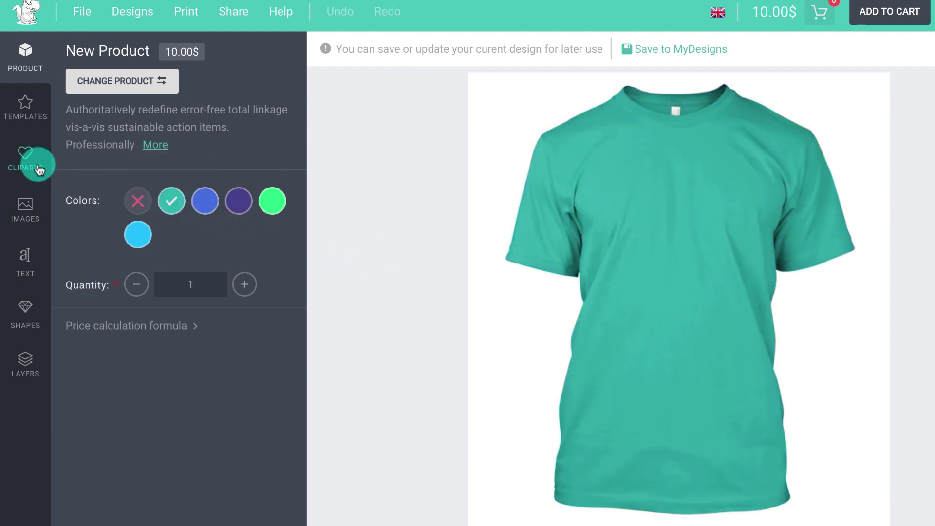
{"action": "left_click", "coordinate": [26, 158]}
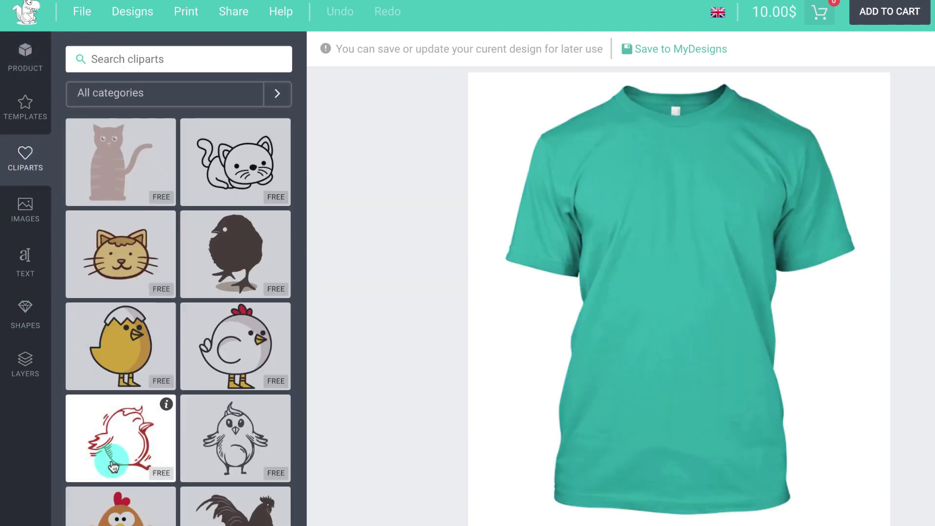
{"action": "left_click", "coordinate": [117, 446]}
{"action": "left_click", "coordinate": [889, 11]}
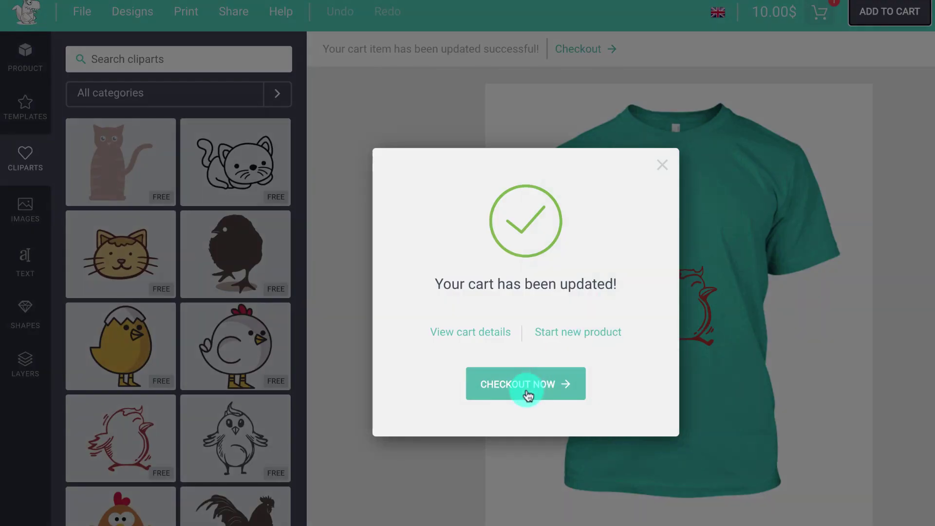
{"action": "left_click", "coordinate": [528, 395]}
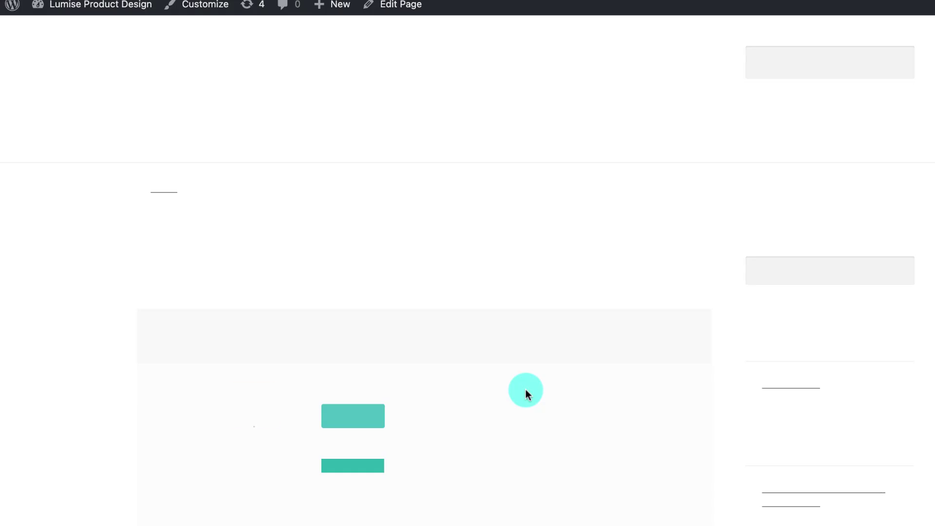
{"action": "scroll", "coordinate": [526, 390], "scroll_direction": "down", "scroll_amount": 3}
Step: Place the T-shirt order, read the order #70 email in Gmail, then return to admin
{"action": "left_click", "coordinate": [534, 507]}
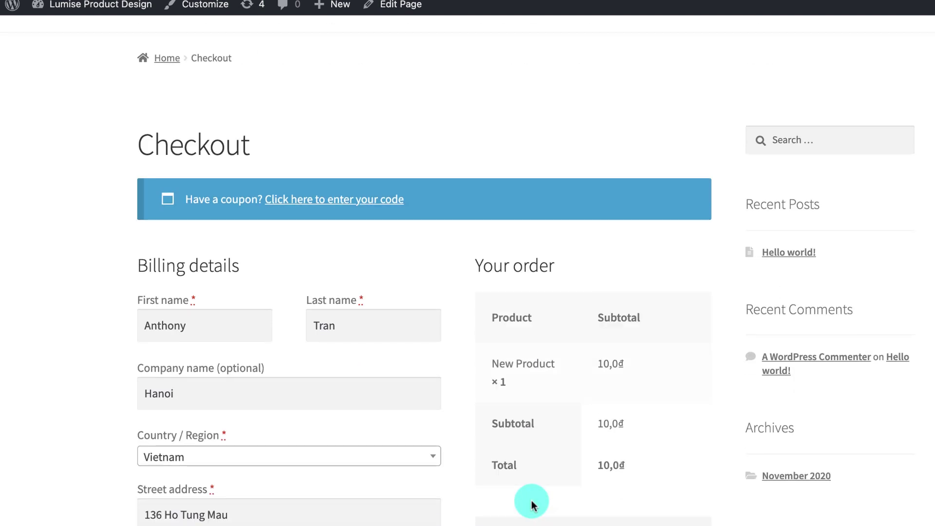
{"action": "scroll", "coordinate": [533, 505], "scroll_direction": "down", "scroll_amount": 5}
{"action": "left_click", "coordinate": [603, 415]}
{"action": "key", "text": "ctrl+Tab"}
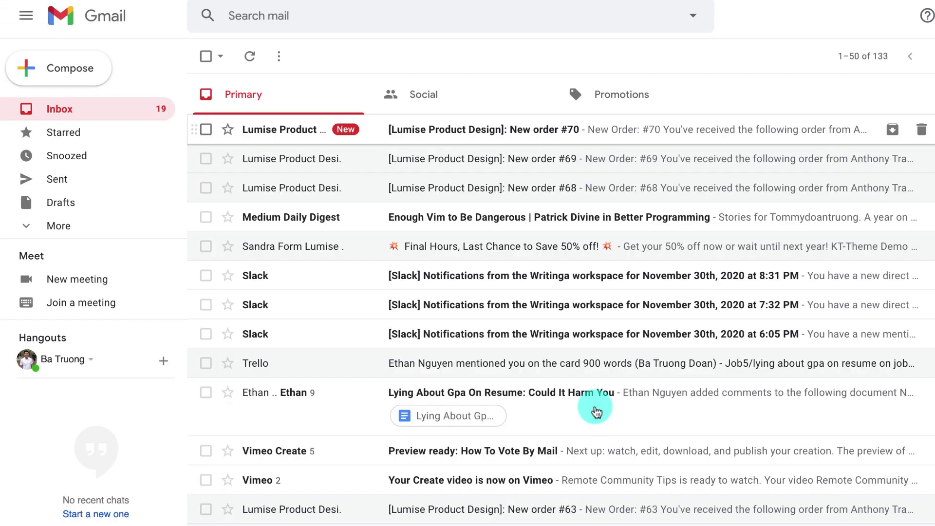
{"action": "left_click", "coordinate": [332, 141]}
{"action": "scroll", "coordinate": [338, 234], "scroll_direction": "down", "scroll_amount": 2}
{"action": "scroll", "coordinate": [338, 235], "scroll_direction": "down", "scroll_amount": 4}
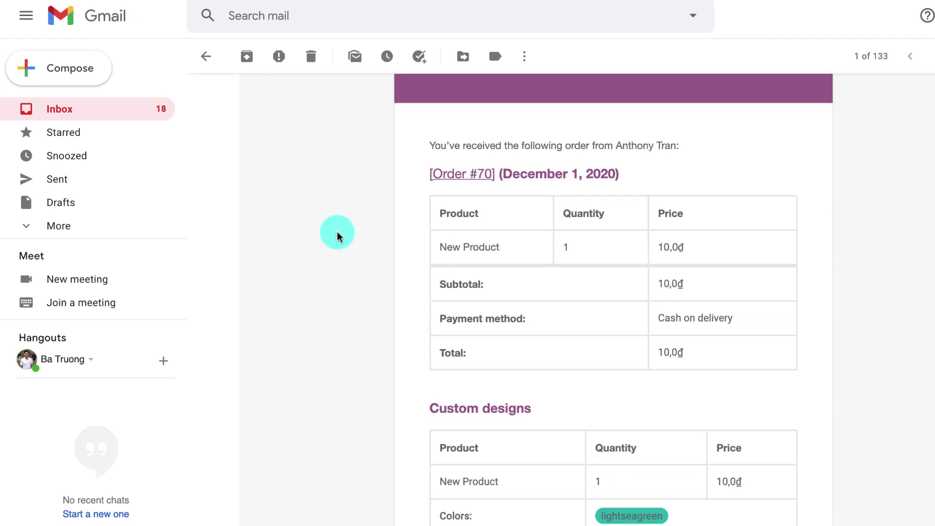
{"action": "scroll", "coordinate": [337, 234], "scroll_direction": "down", "scroll_amount": 3}
{"action": "scroll", "coordinate": [338, 238], "scroll_direction": "down", "scroll_amount": 2}
{"action": "scroll", "coordinate": [347, 269], "scroll_direction": "down", "scroll_amount": 2}
{"action": "key", "text": "ctrl+Tab"}
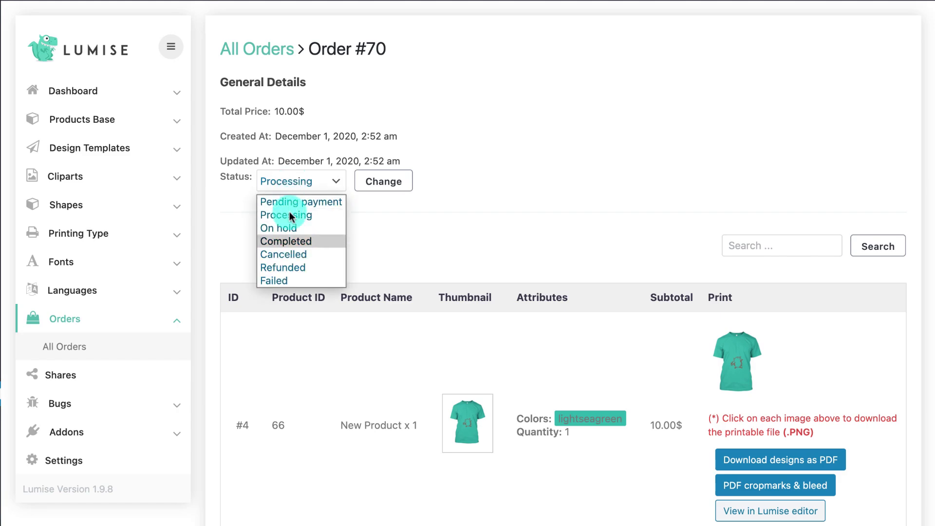
Step: Change order #70's status to Completed
{"action": "left_click", "coordinate": [286, 241]}
{"action": "left_click", "coordinate": [383, 181]}
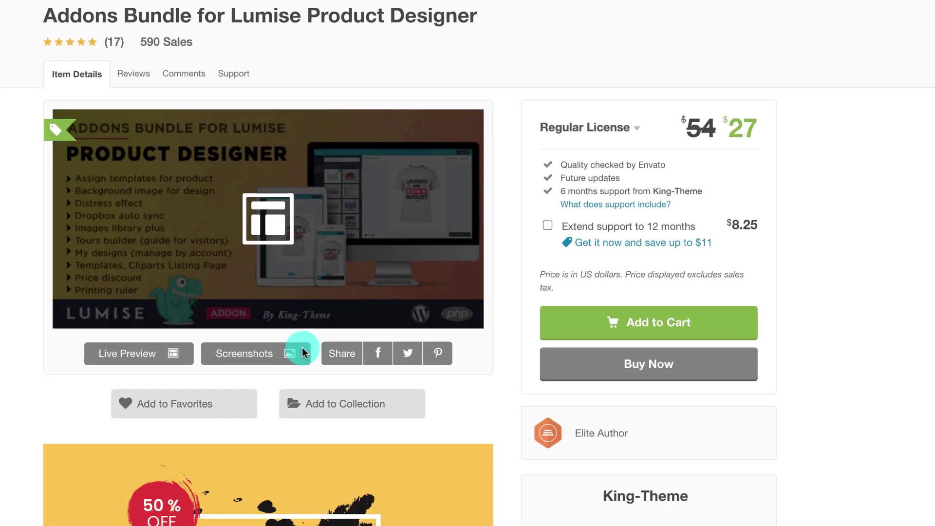
{"action": "scroll", "coordinate": [305, 353], "scroll_direction": "down", "scroll_amount": 5}
{"action": "scroll", "coordinate": [305, 354], "scroll_direction": "down", "scroll_amount": 8}
{"action": "scroll", "coordinate": [304, 353], "scroll_direction": "down", "scroll_amount": 5}
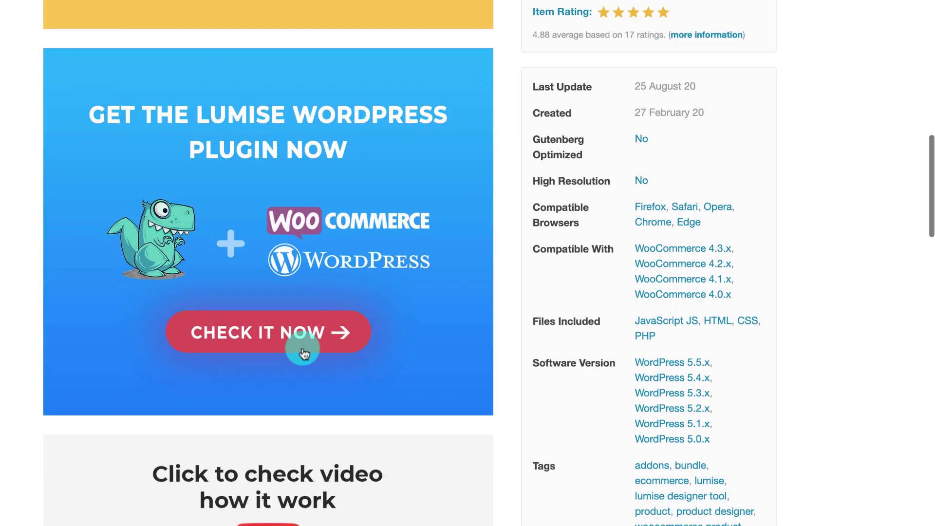
{"action": "scroll", "coordinate": [305, 354], "scroll_direction": "down", "scroll_amount": 2}
{"action": "scroll", "coordinate": [305, 354], "scroll_direction": "down", "scroll_amount": 5}
{"action": "scroll", "coordinate": [305, 353], "scroll_direction": "down", "scroll_amount": 4}
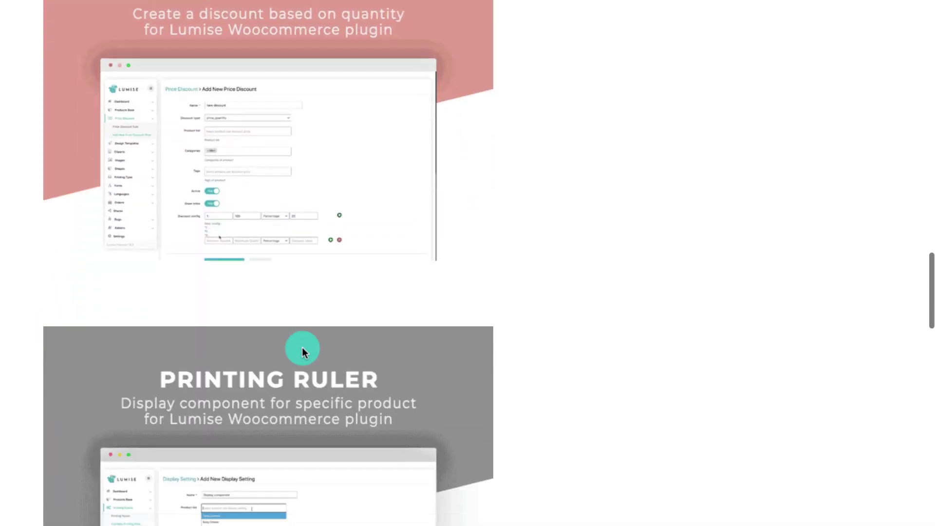
{"action": "scroll", "coordinate": [302, 347], "scroll_direction": "down", "scroll_amount": 3}
{"action": "scroll", "coordinate": [302, 347], "scroll_direction": "down", "scroll_amount": 3}
{"action": "scroll", "coordinate": [302, 347], "scroll_direction": "down", "scroll_amount": 3}
{"action": "scroll", "coordinate": [302, 348], "scroll_direction": "down", "scroll_amount": 3}
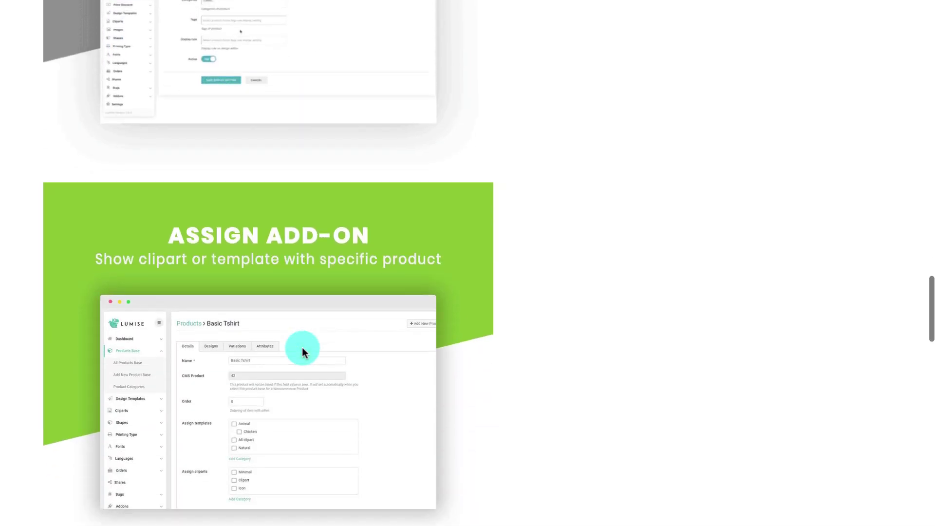
{"action": "scroll", "coordinate": [302, 347], "scroll_direction": "down", "scroll_amount": 3}
{"action": "scroll", "coordinate": [302, 348], "scroll_direction": "down", "scroll_amount": 3}
{"action": "scroll", "coordinate": [302, 347], "scroll_direction": "down", "scroll_amount": 3}
{"action": "scroll", "coordinate": [302, 347], "scroll_direction": "down", "scroll_amount": 3}
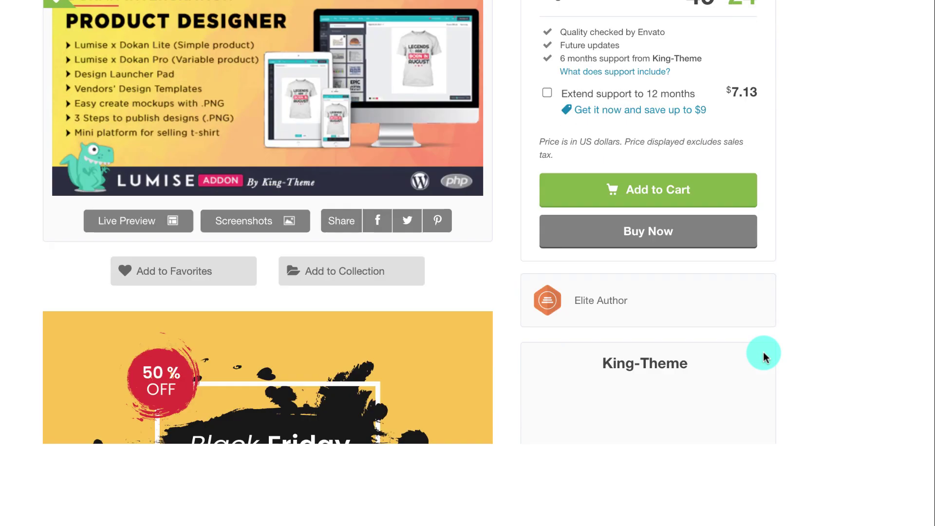
{"action": "scroll", "coordinate": [764, 352], "scroll_direction": "down", "scroll_amount": 3}
{"action": "scroll", "coordinate": [764, 351], "scroll_direction": "down", "scroll_amount": 3}
{"action": "scroll", "coordinate": [765, 356], "scroll_direction": "down", "scroll_amount": 3}
{"action": "scroll", "coordinate": [765, 357], "scroll_direction": "down", "scroll_amount": 3}
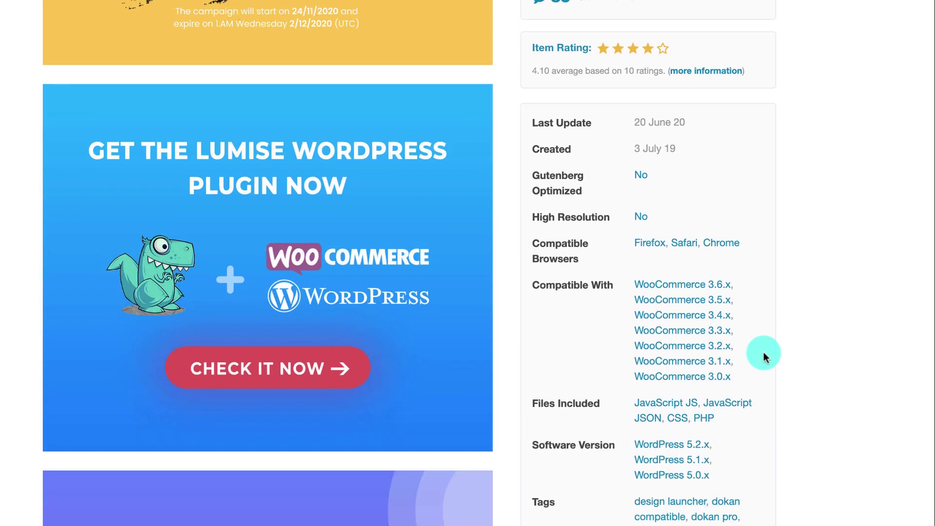
{"action": "scroll", "coordinate": [765, 356], "scroll_direction": "down", "scroll_amount": 3}
{"action": "scroll", "coordinate": [765, 356], "scroll_direction": "down", "scroll_amount": 3}
{"action": "scroll", "coordinate": [764, 351], "scroll_direction": "down", "scroll_amount": 3}
{"action": "scroll", "coordinate": [764, 351], "scroll_direction": "down", "scroll_amount": 3}
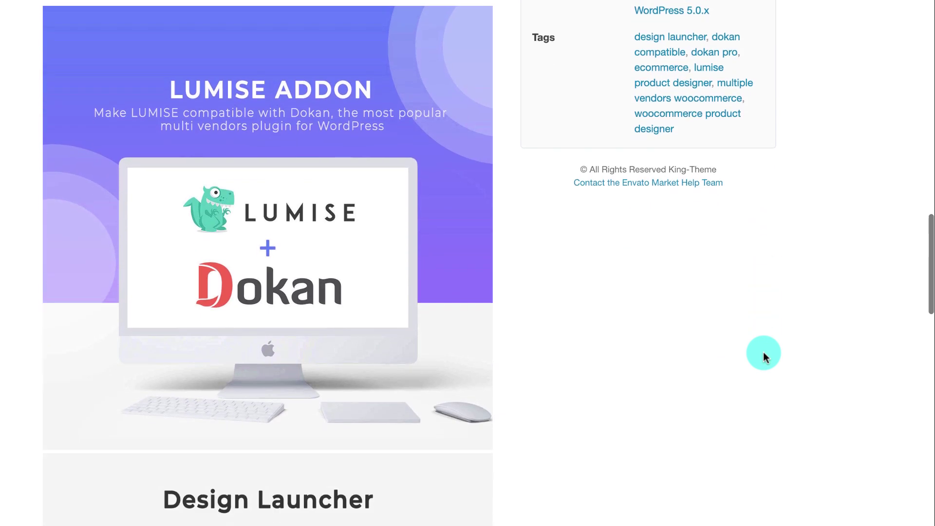
{"action": "scroll", "coordinate": [764, 351], "scroll_direction": "down", "scroll_amount": 3}
{"action": "scroll", "coordinate": [764, 351], "scroll_direction": "down", "scroll_amount": 3}
{"action": "scroll", "coordinate": [764, 351], "scroll_direction": "down", "scroll_amount": 3}
{"action": "scroll", "coordinate": [764, 352], "scroll_direction": "down", "scroll_amount": 3}
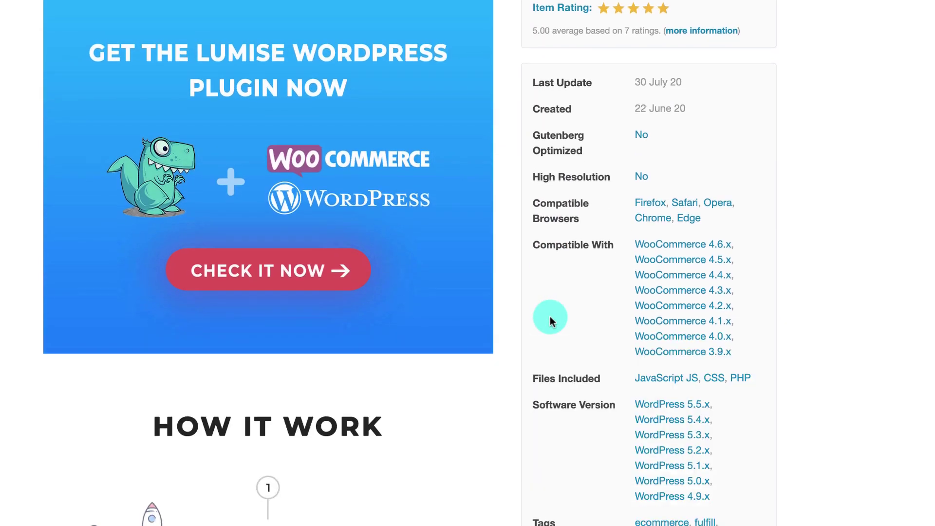
{"action": "scroll", "coordinate": [550, 316], "scroll_direction": "down", "scroll_amount": 3}
{"action": "scroll", "coordinate": [550, 317], "scroll_direction": "down", "scroll_amount": 2}
{"action": "scroll", "coordinate": [551, 317], "scroll_direction": "down", "scroll_amount": 4}
{"action": "scroll", "coordinate": [551, 316], "scroll_direction": "down", "scroll_amount": 2}
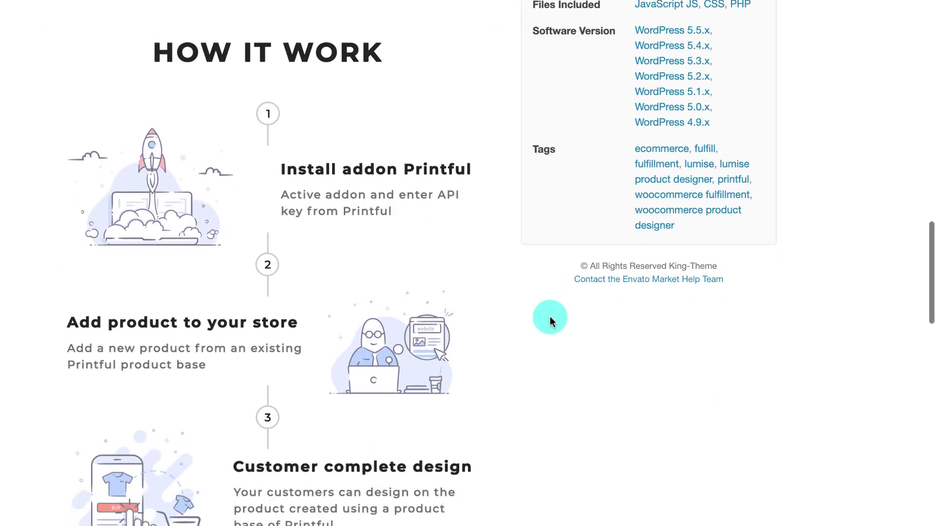
{"action": "scroll", "coordinate": [550, 317], "scroll_direction": "down", "scroll_amount": 1}
{"action": "scroll", "coordinate": [551, 317], "scroll_direction": "down", "scroll_amount": 1}
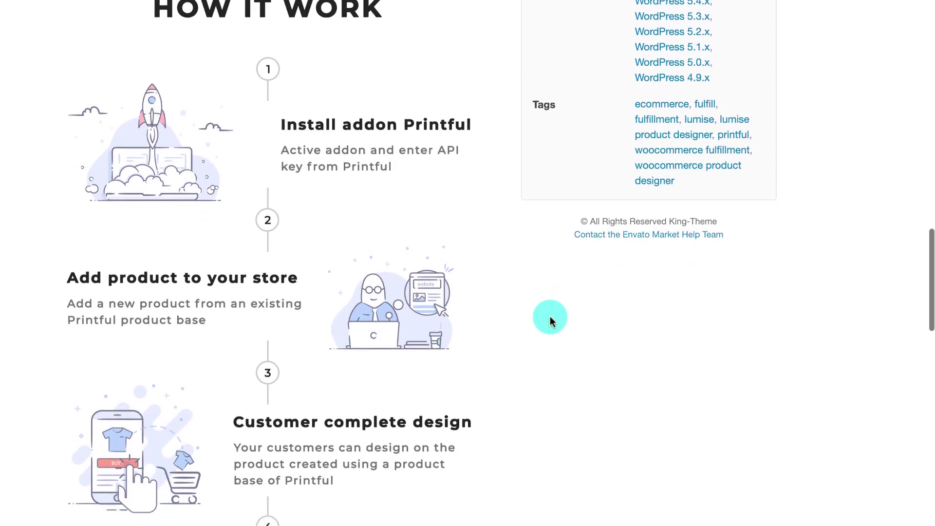
{"action": "scroll", "coordinate": [552, 316], "scroll_direction": "down", "scroll_amount": 2}
{"action": "scroll", "coordinate": [552, 316], "scroll_direction": "down", "scroll_amount": 1}
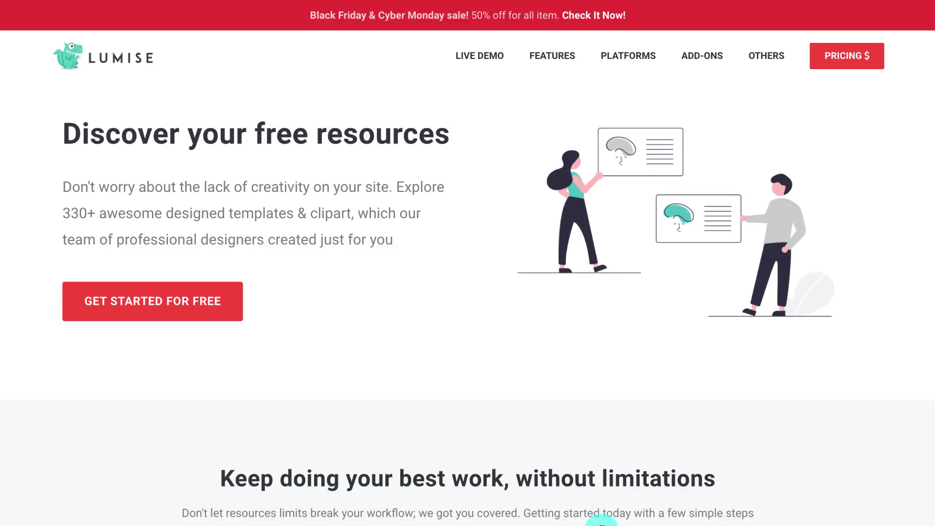
{"action": "scroll", "coordinate": [601, 520], "scroll_direction": "down", "scroll_amount": 4}
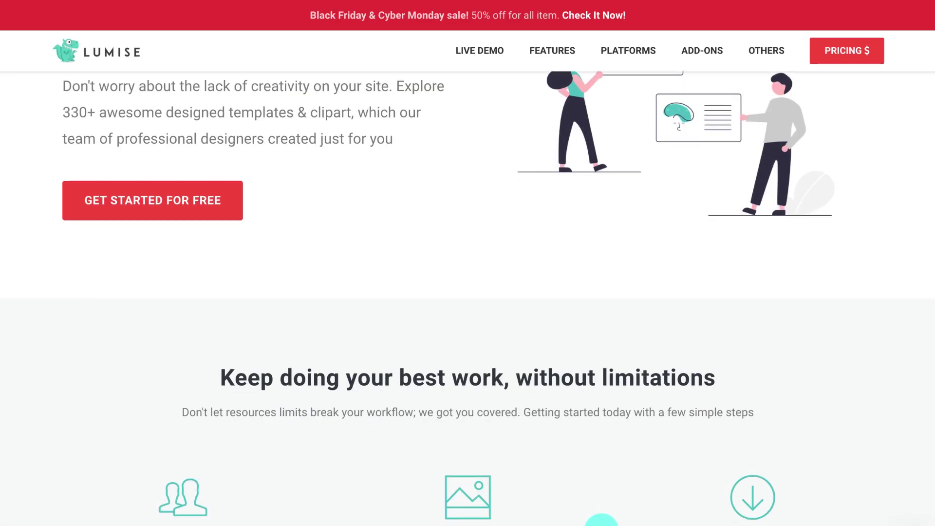
{"action": "scroll", "coordinate": [601, 520], "scroll_direction": "down", "scroll_amount": 2}
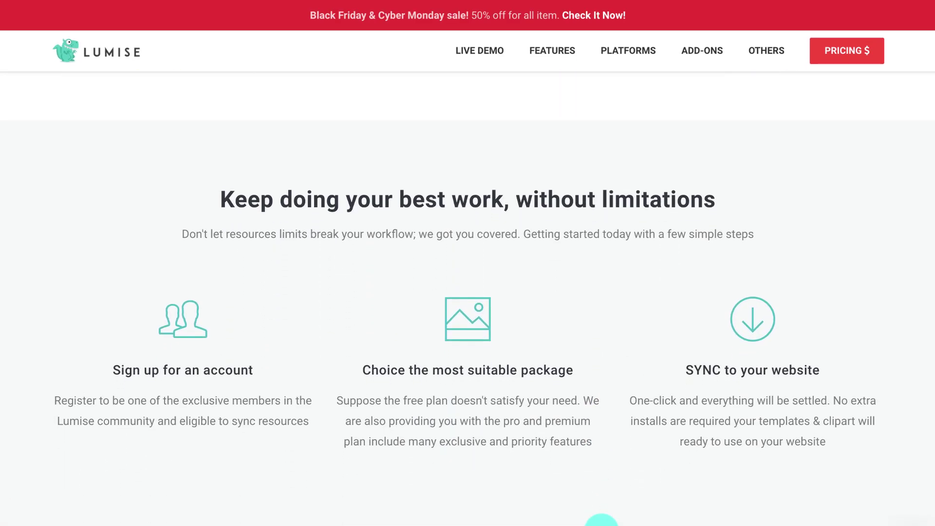
{"action": "scroll", "coordinate": [600, 520], "scroll_direction": "down", "scroll_amount": 4}
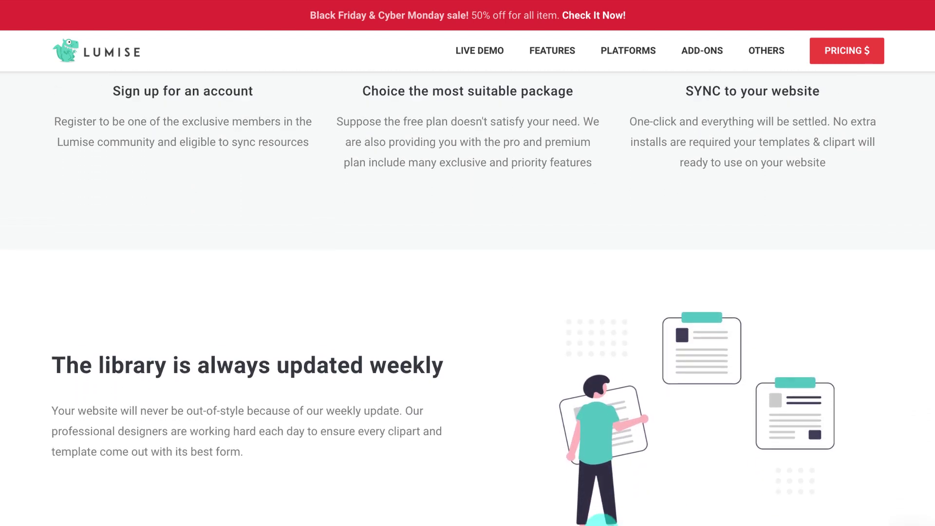
{"action": "scroll", "coordinate": [601, 521], "scroll_direction": "down", "scroll_amount": 3}
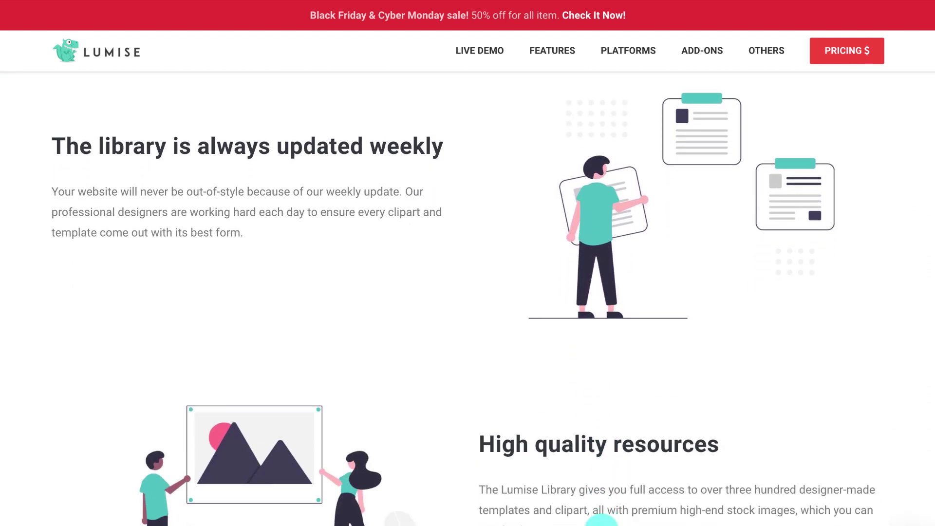
{"action": "scroll", "coordinate": [600, 521], "scroll_direction": "down", "scroll_amount": 4}
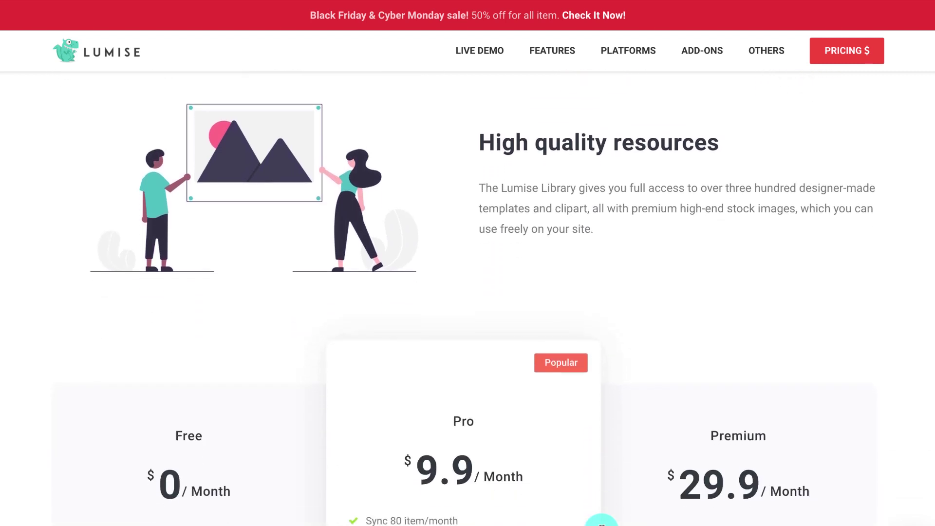
{"action": "scroll", "coordinate": [601, 520], "scroll_direction": "down", "scroll_amount": 3}
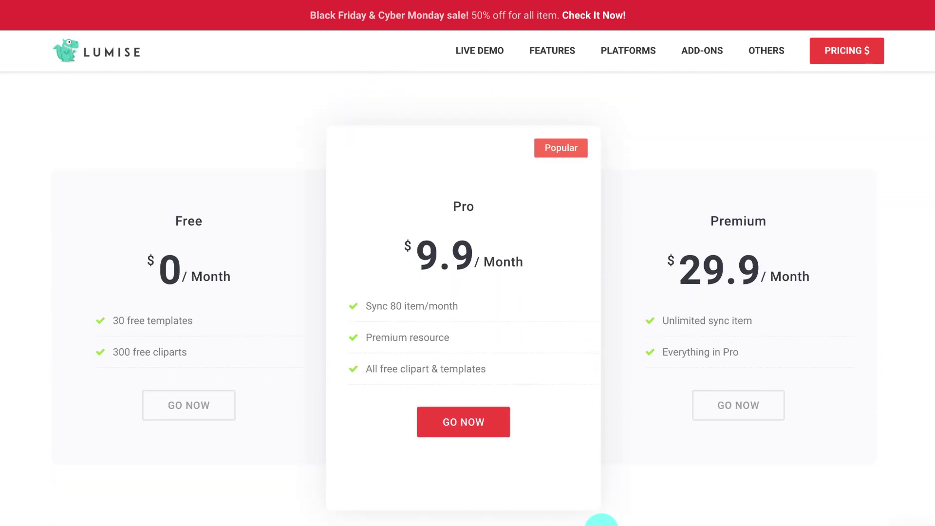